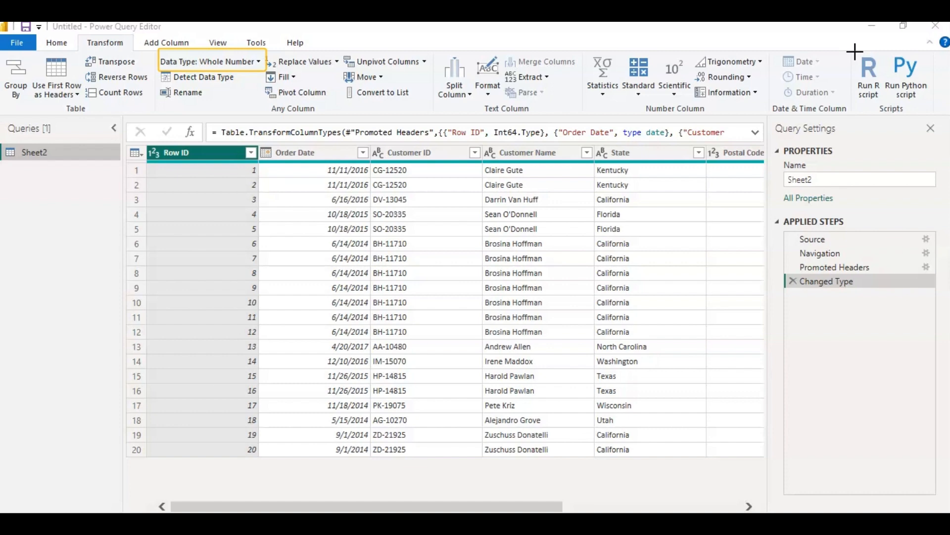
Step: Check the data types of the Customer Name and Order Date columns
{"action": "left_click", "coordinate": [494, 260]}
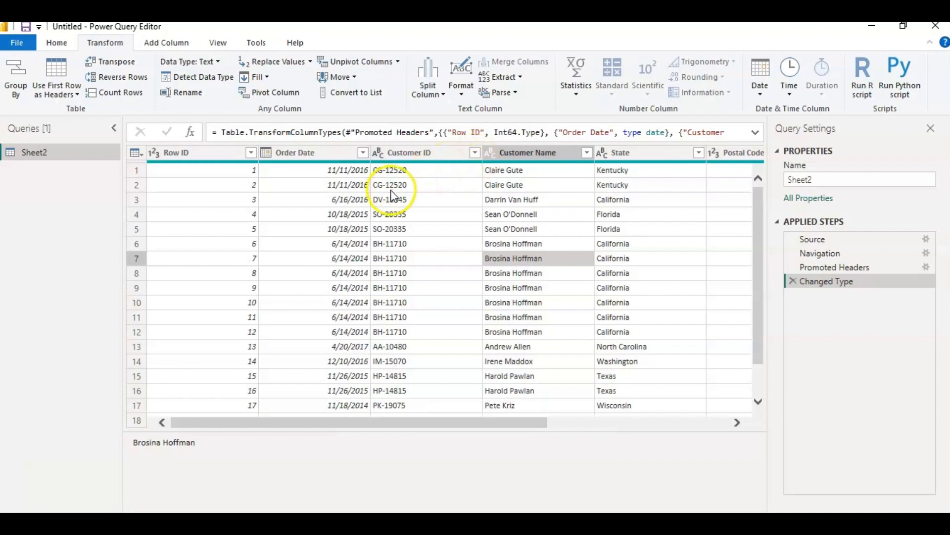
{"action": "left_click", "coordinate": [348, 231]}
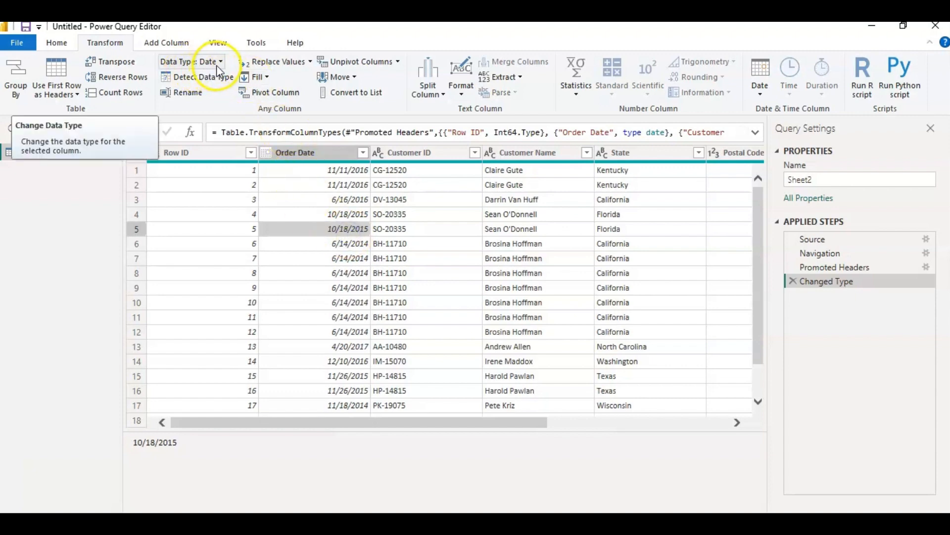
Step: Change the Row ID column's data type to Text, adding the conversion as a new step
{"action": "left_click", "coordinate": [222, 154]}
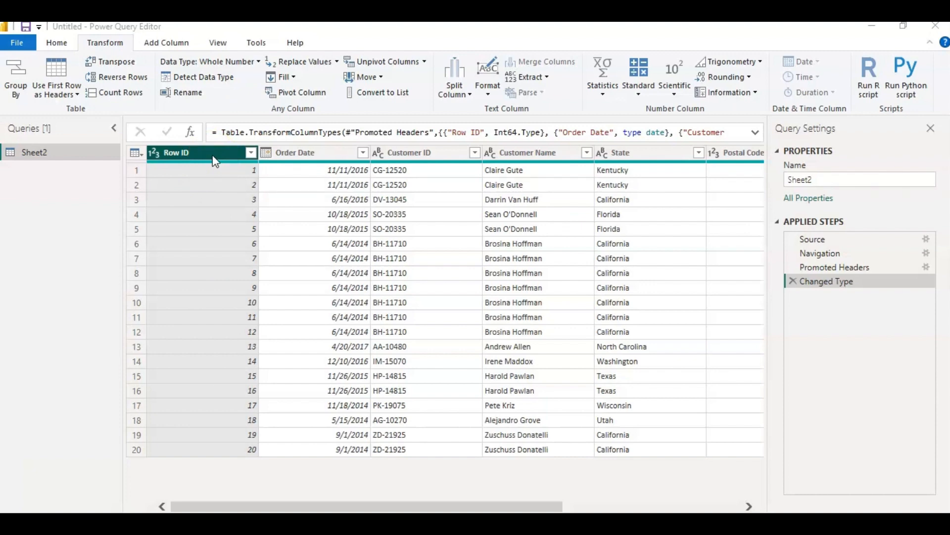
{"action": "left_click", "coordinate": [257, 62]}
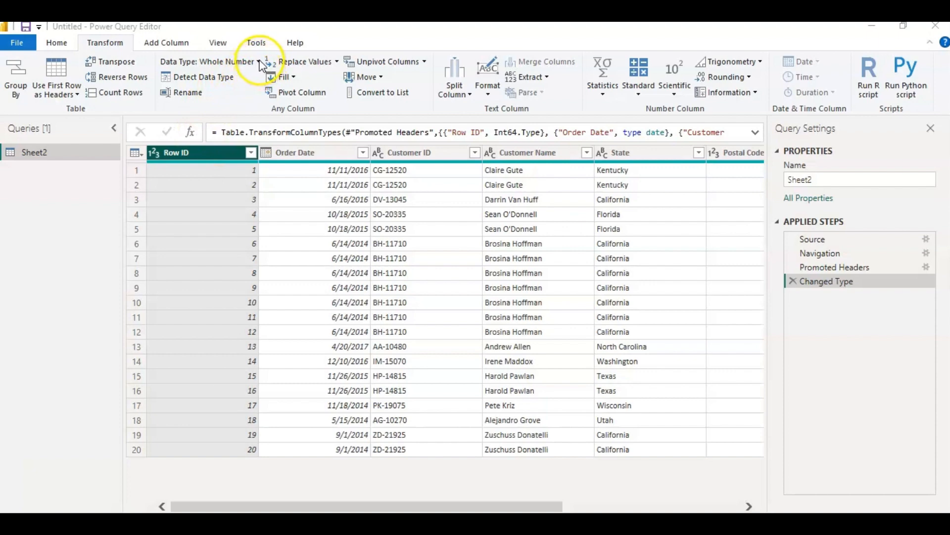
{"action": "left_click", "coordinate": [258, 67]}
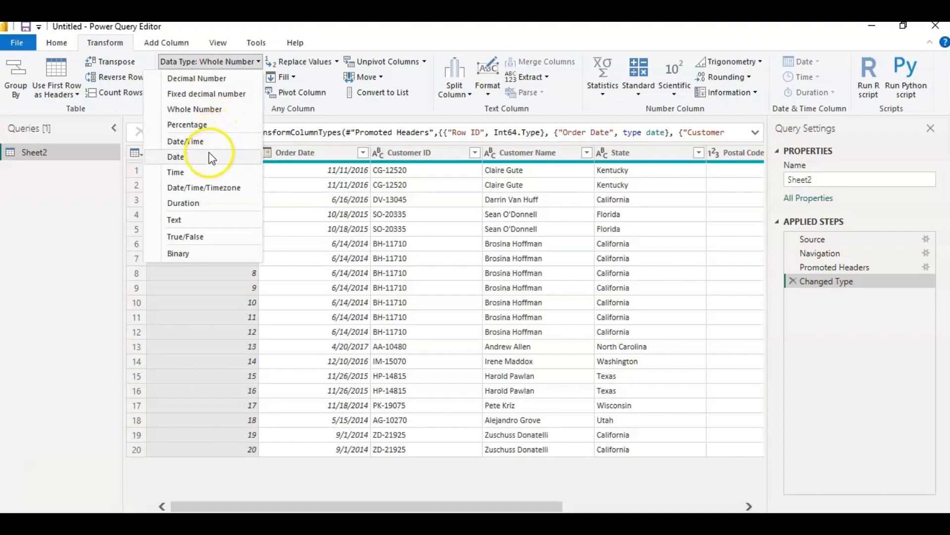
{"action": "left_click", "coordinate": [204, 172]}
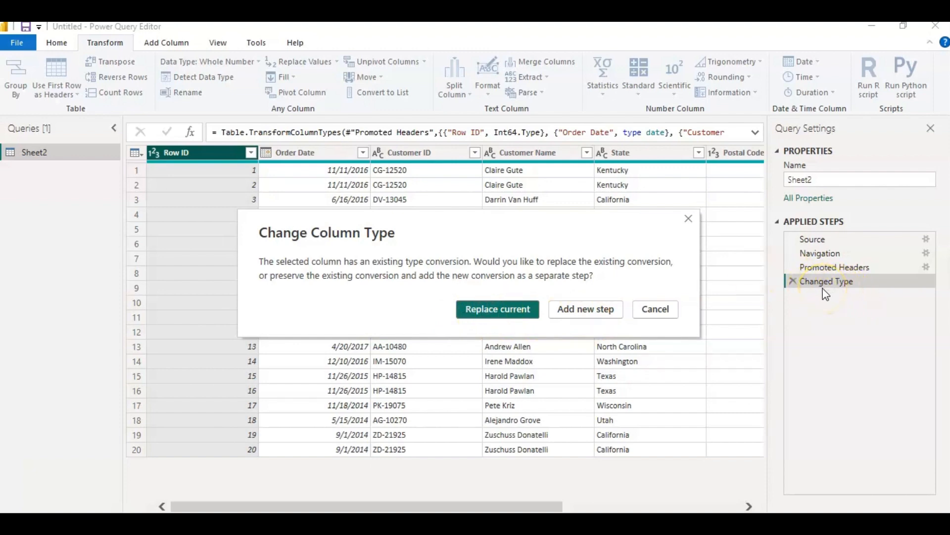
{"action": "left_click", "coordinate": [587, 312]}
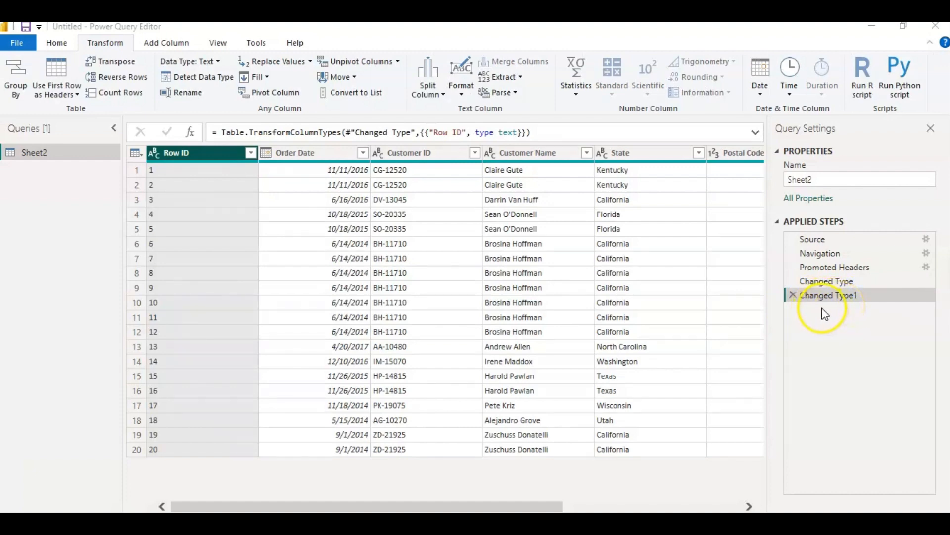
{"action": "left_click", "coordinate": [851, 308]}
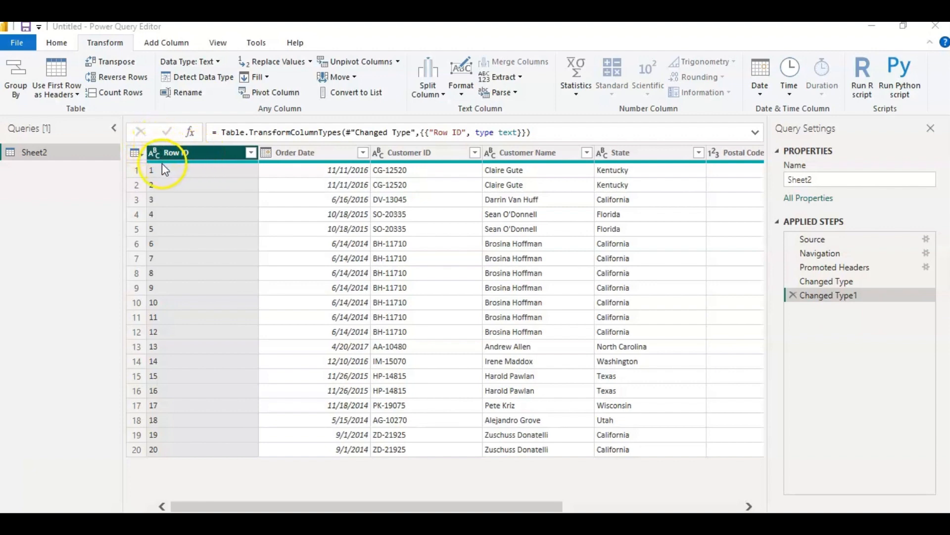
{"action": "mouse_move", "coordinate": [154, 169]}
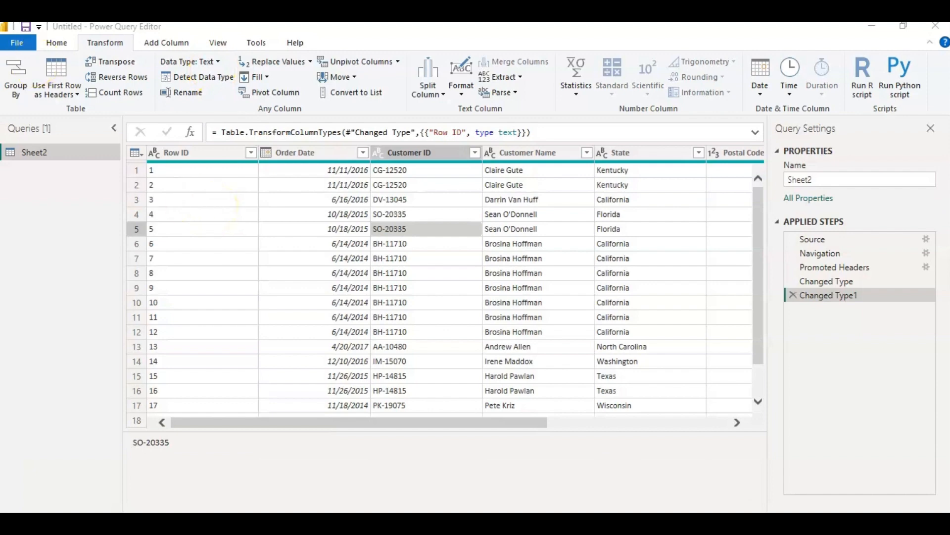
Step: View the data type options offered for the Row ID column without changing its type
{"action": "left_click", "coordinate": [56, 43]}
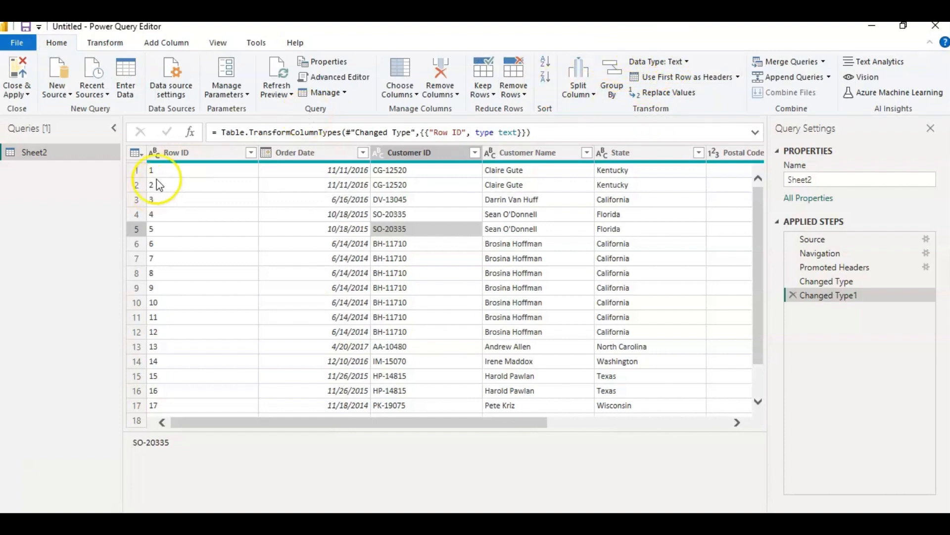
{"action": "left_click", "coordinate": [191, 153]}
{"action": "right_click", "coordinate": [200, 156]}
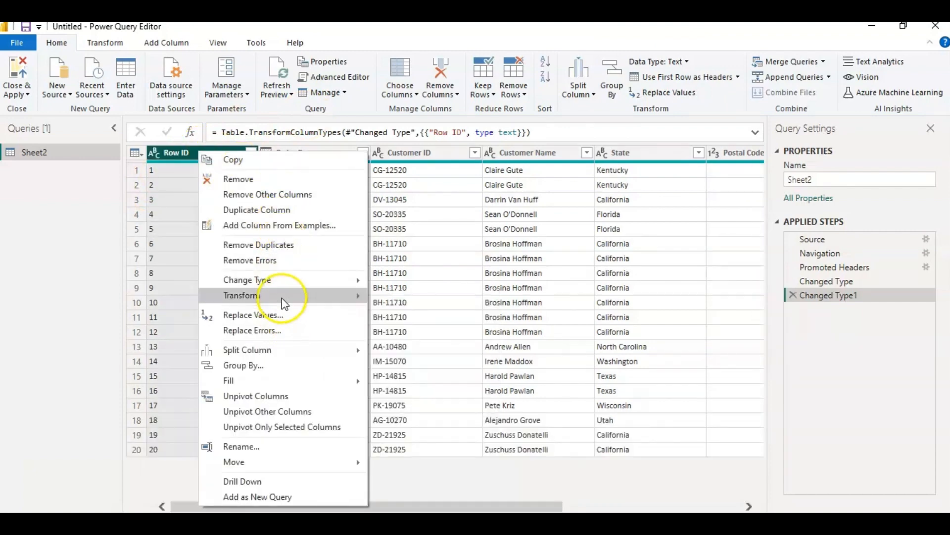
{"action": "mouse_move", "coordinate": [302, 289]}
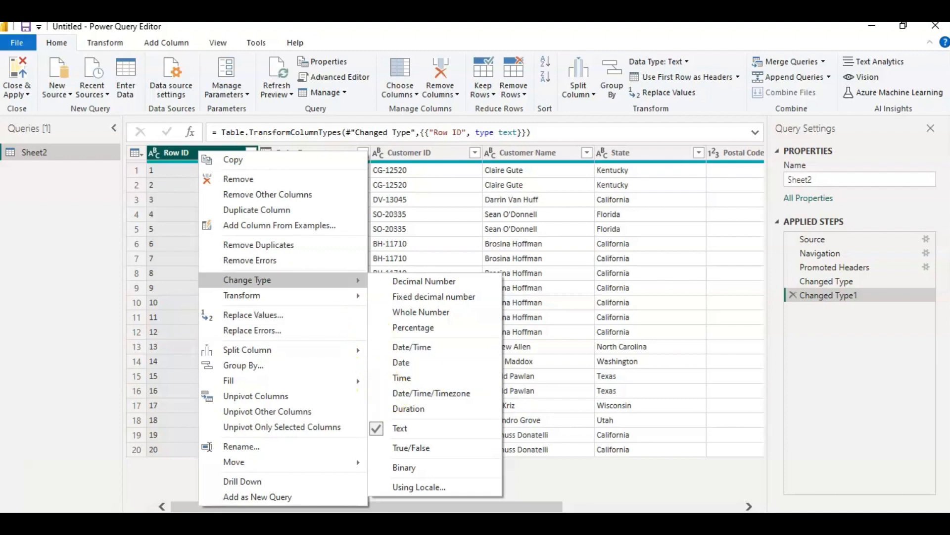
{"action": "left_click", "coordinate": [105, 42]}
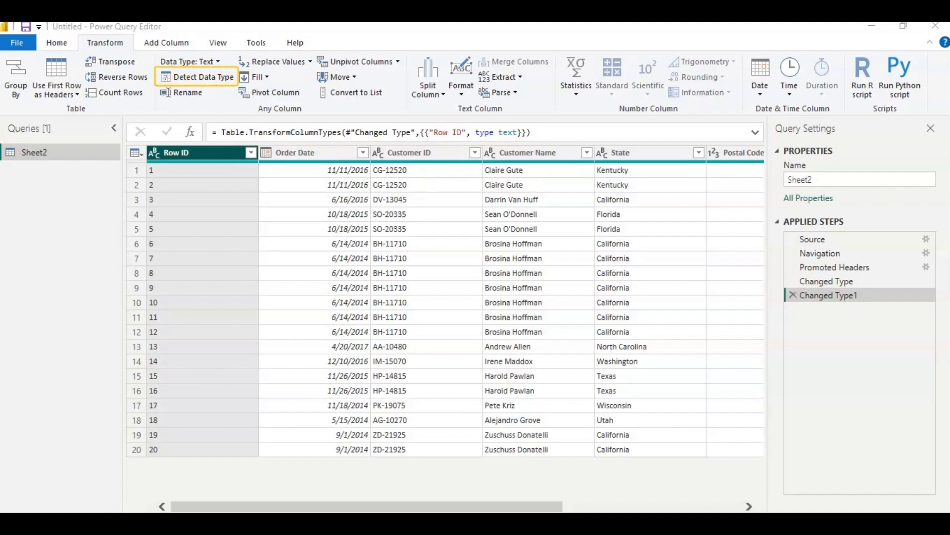
{"action": "key", "text": "Escape"}
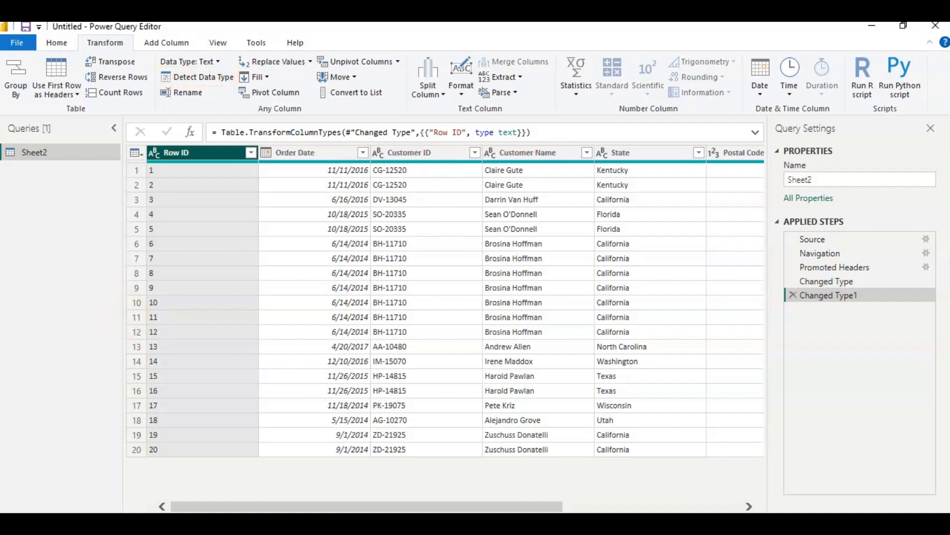
Step: Delete the Sheet2 query
{"action": "right_click", "coordinate": [34, 154]}
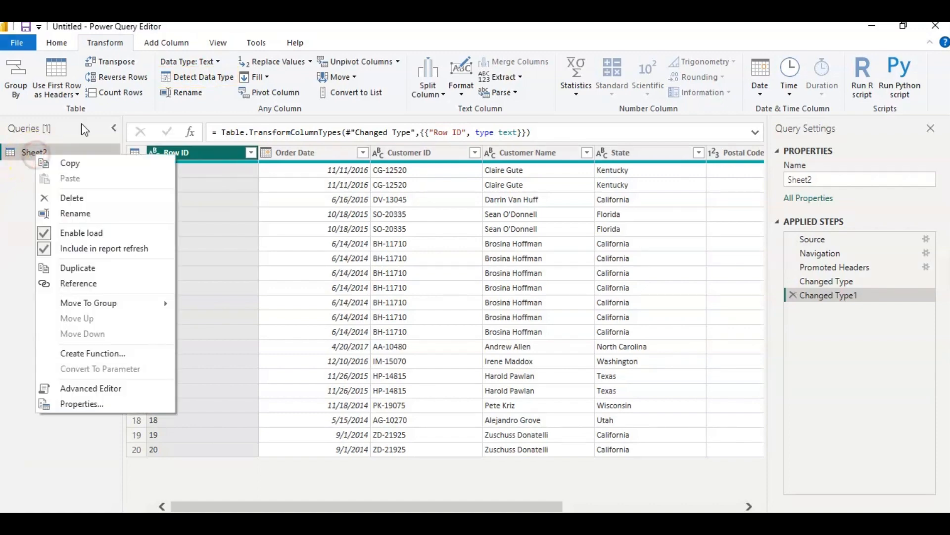
{"action": "left_click", "coordinate": [75, 197]}
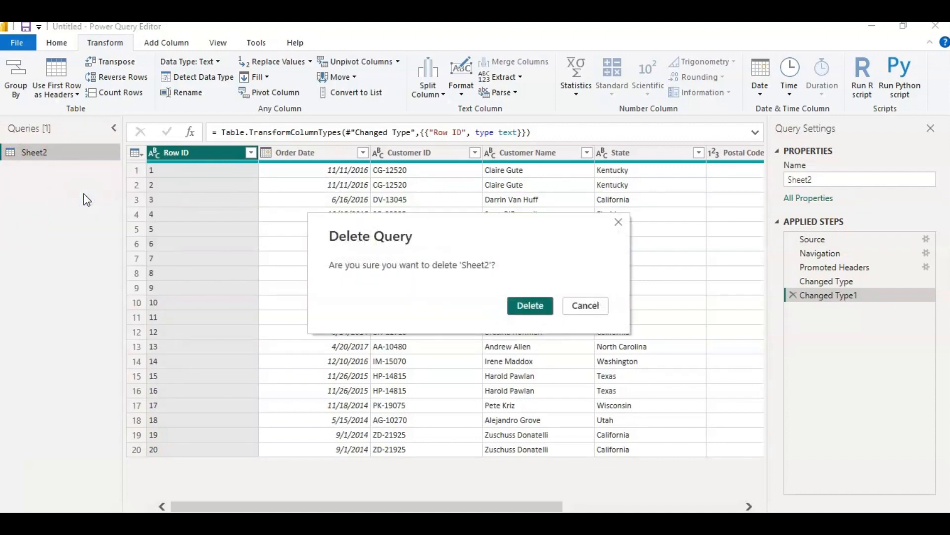
{"action": "left_click", "coordinate": [540, 300]}
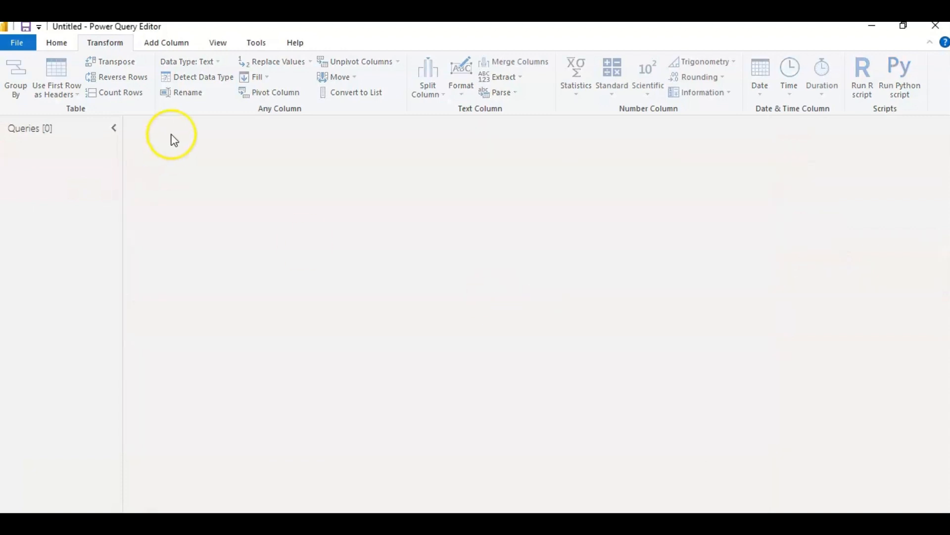
Step: Import Sheet2 from the Excel workbook Sample - Superstore.xls in Downloads as a new query
{"action": "left_click", "coordinate": [56, 42]}
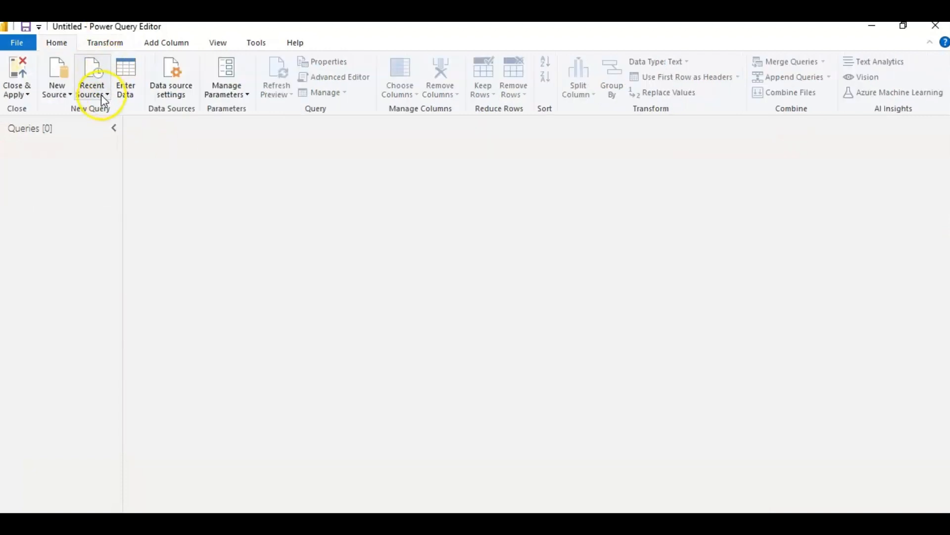
{"action": "left_click", "coordinate": [67, 95]}
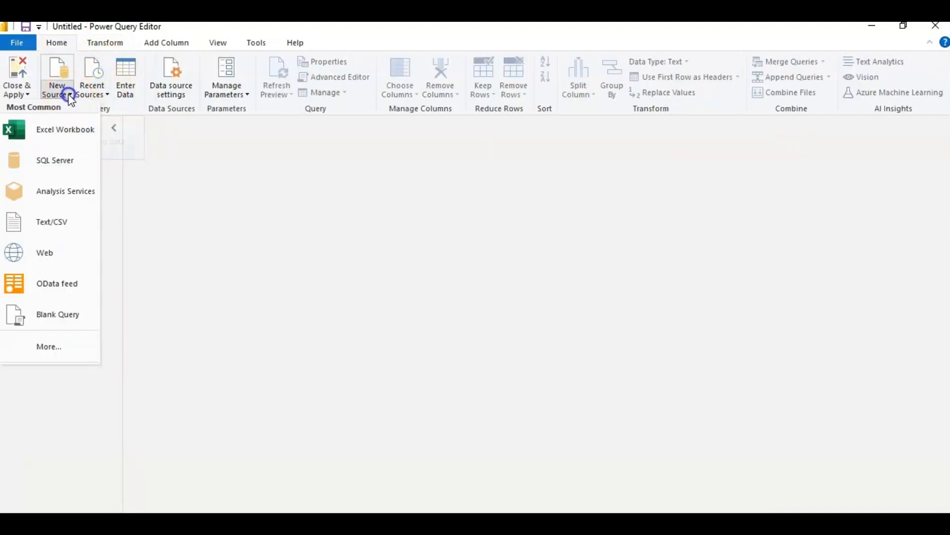
{"action": "left_click", "coordinate": [69, 138]}
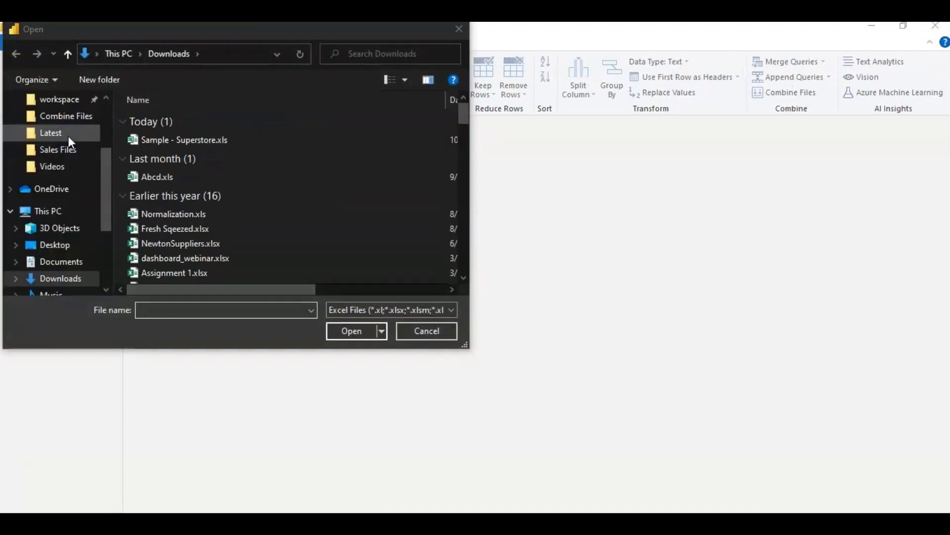
{"action": "double_click", "coordinate": [172, 141]}
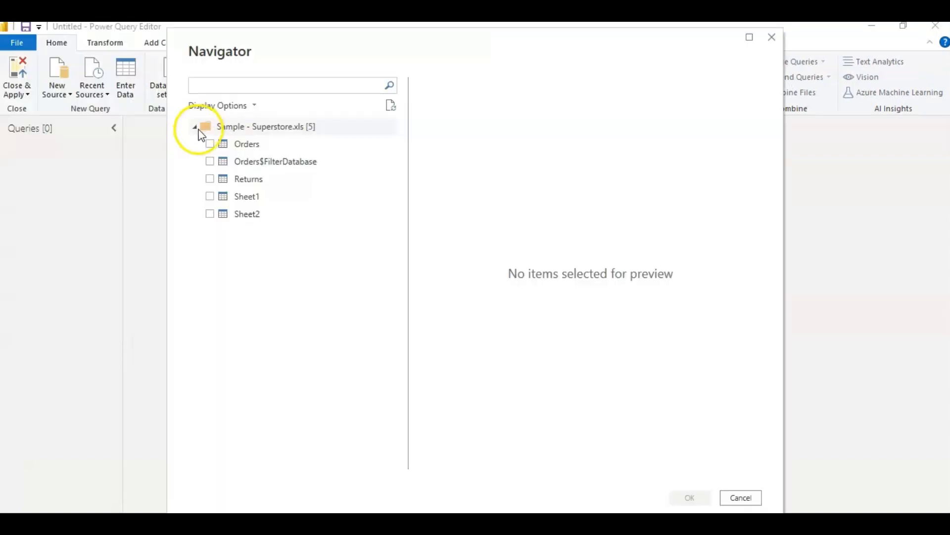
{"action": "left_click", "coordinate": [209, 215]}
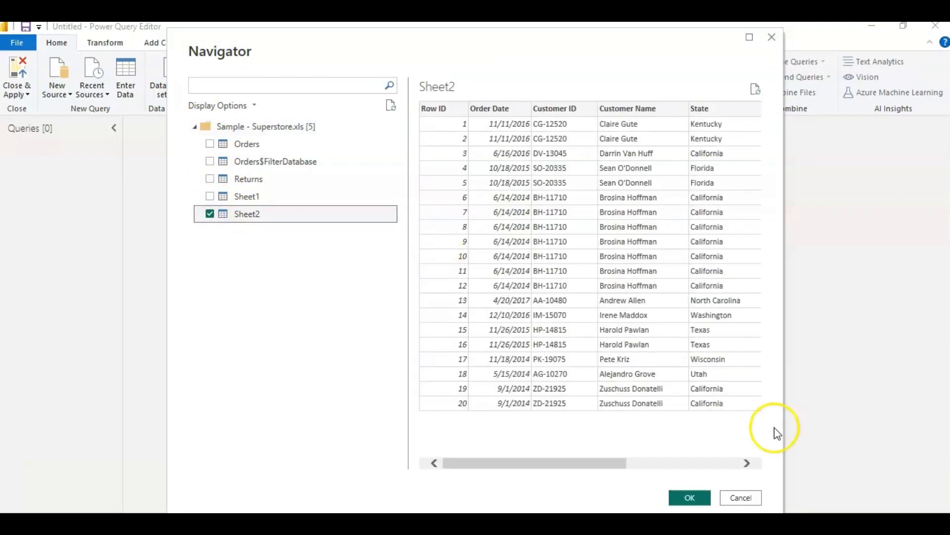
{"action": "left_click", "coordinate": [691, 497]}
Step: Examine the data type assigned to each column of the Sheet2 query, from Row ID through Sales
{"action": "left_click", "coordinate": [213, 161]}
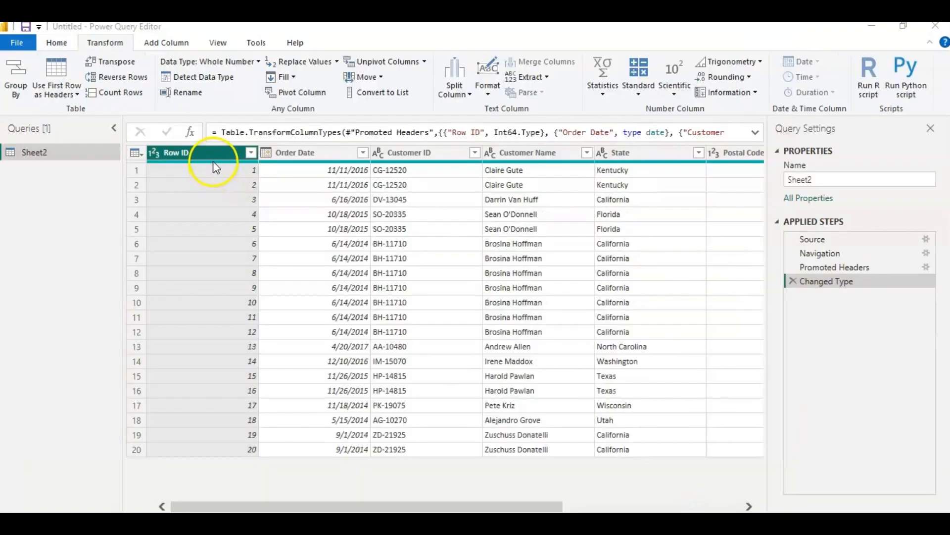
{"action": "left_click", "coordinate": [276, 154]}
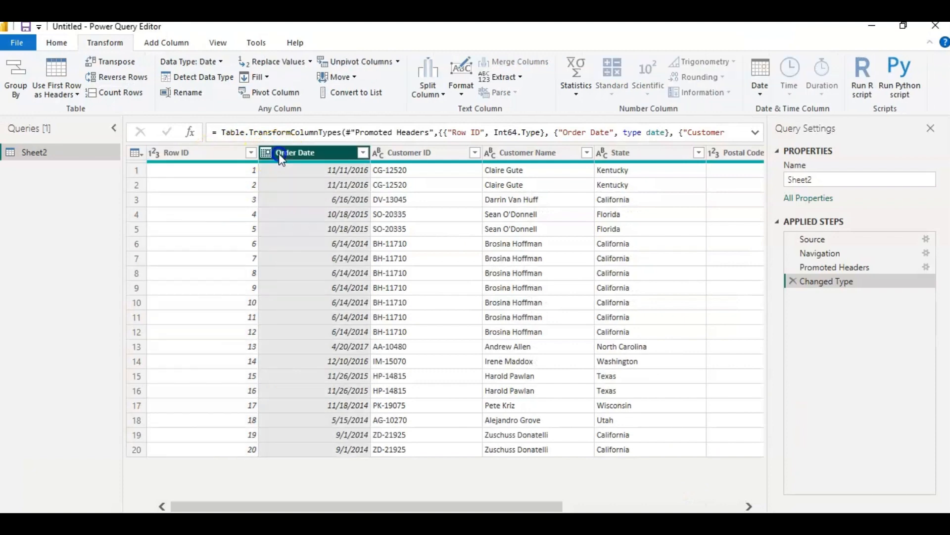
{"action": "left_click", "coordinate": [409, 144]}
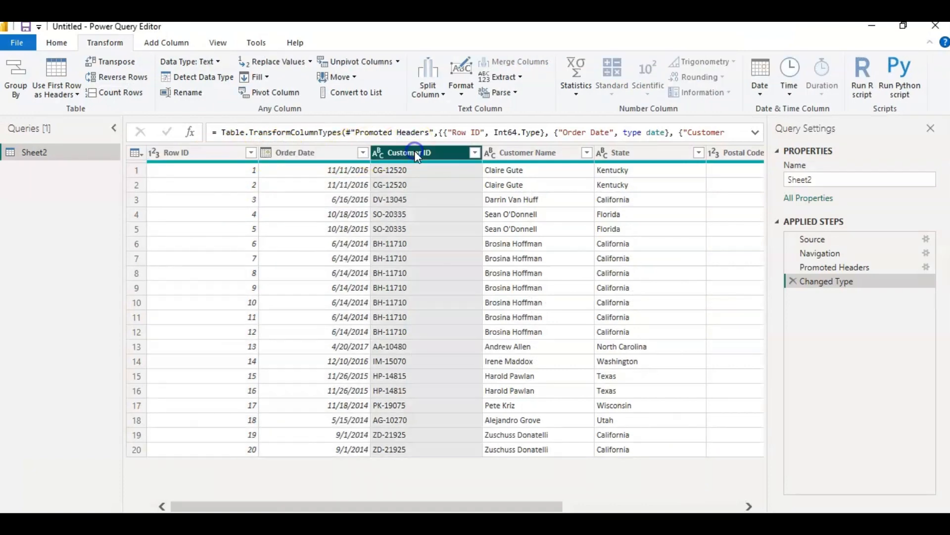
{"action": "left_click", "coordinate": [225, 152]}
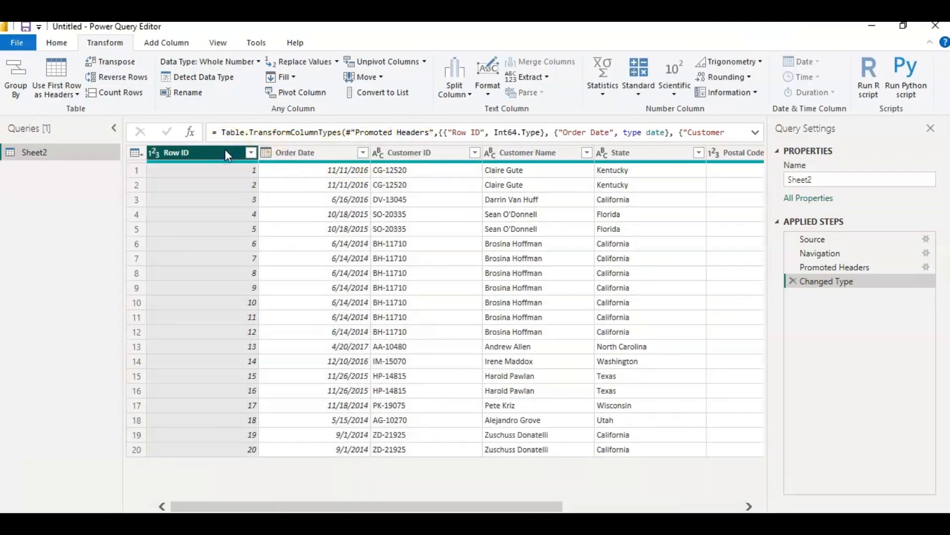
{"action": "left_click", "coordinate": [191, 158]}
{"action": "left_click", "coordinate": [289, 150]}
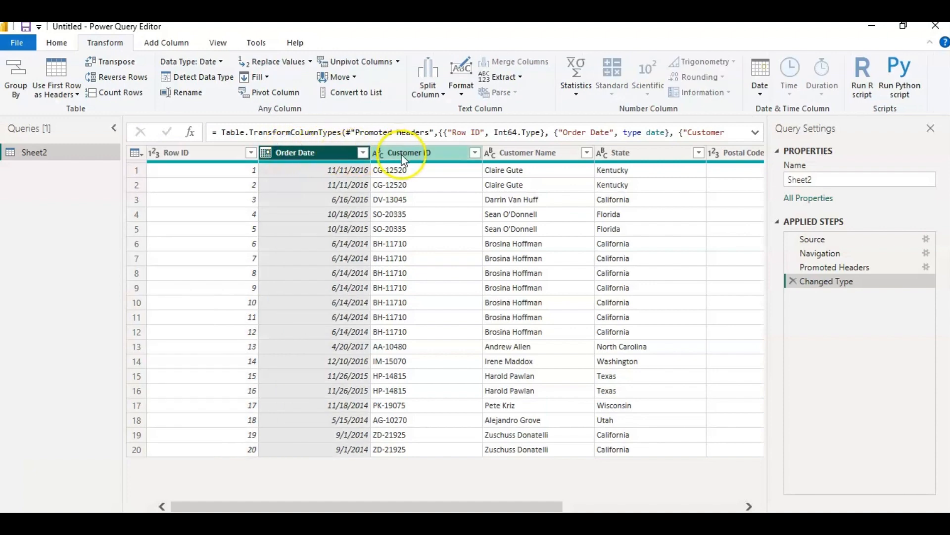
{"action": "left_click", "coordinate": [403, 153]}
{"action": "left_click", "coordinate": [509, 155]}
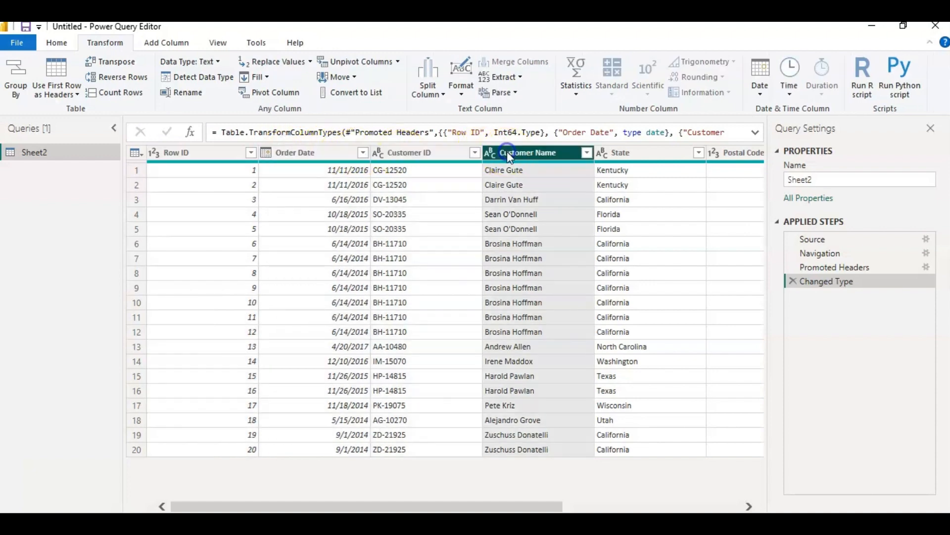
{"action": "left_click", "coordinate": [632, 153]}
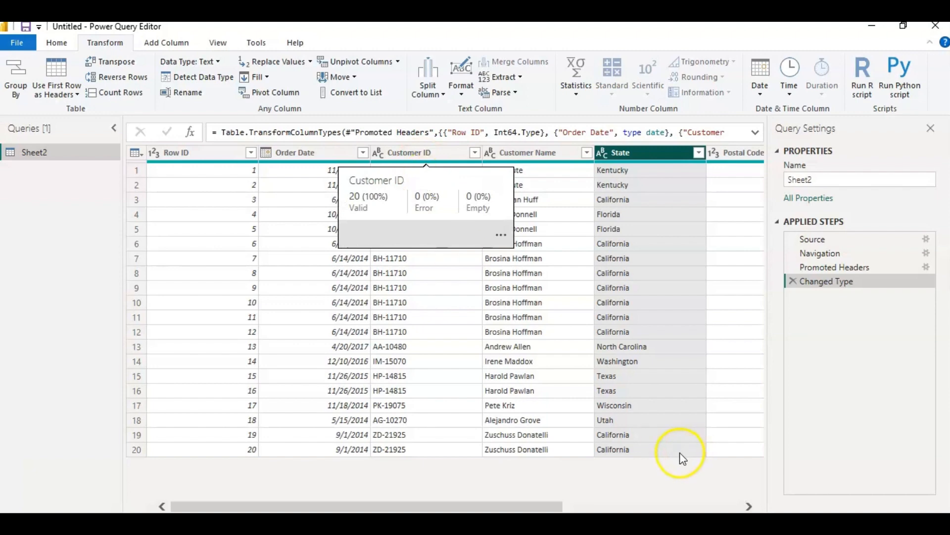
{"action": "scroll", "coordinate": [492, 163], "scroll_direction": "right", "scroll_amount": 5}
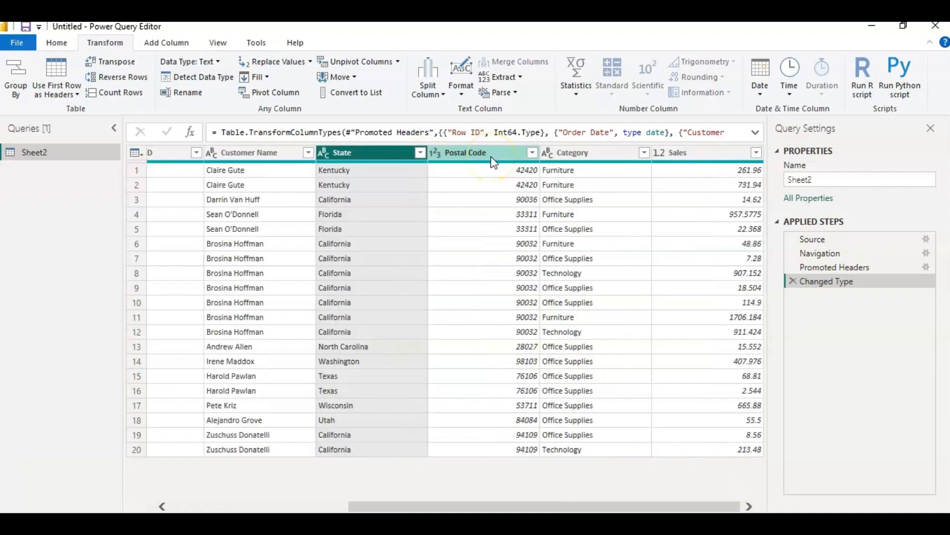
{"action": "left_click", "coordinate": [494, 163]}
{"action": "left_click", "coordinate": [589, 154]}
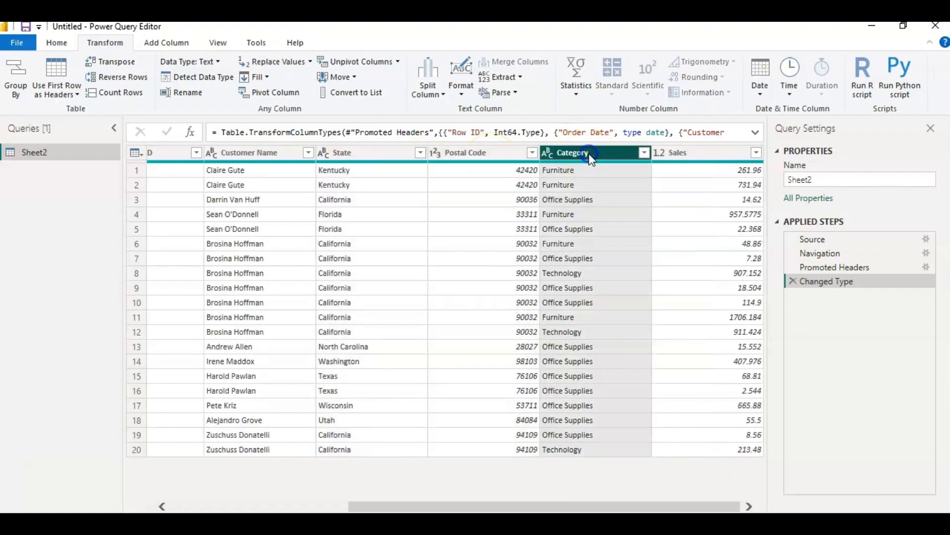
{"action": "left_click", "coordinate": [726, 155]}
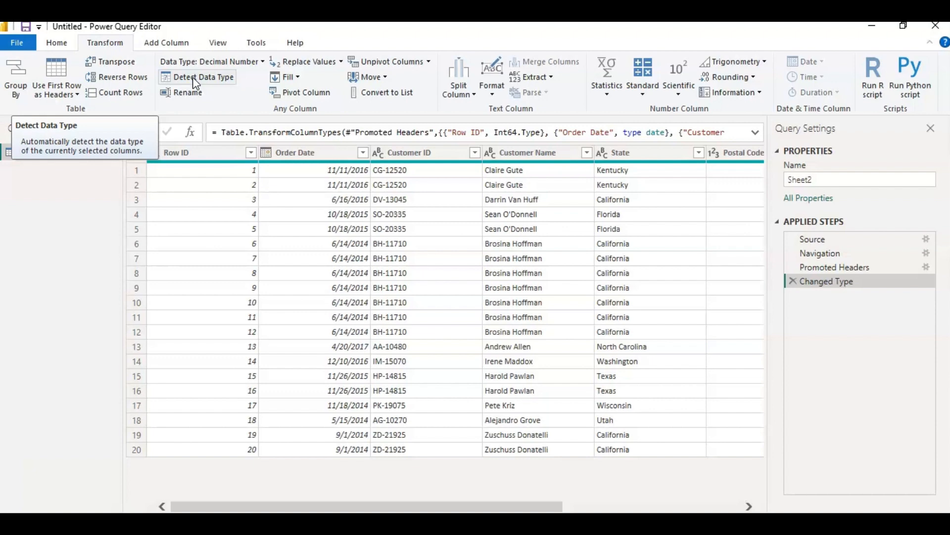
{"action": "left_click", "coordinate": [205, 77]}
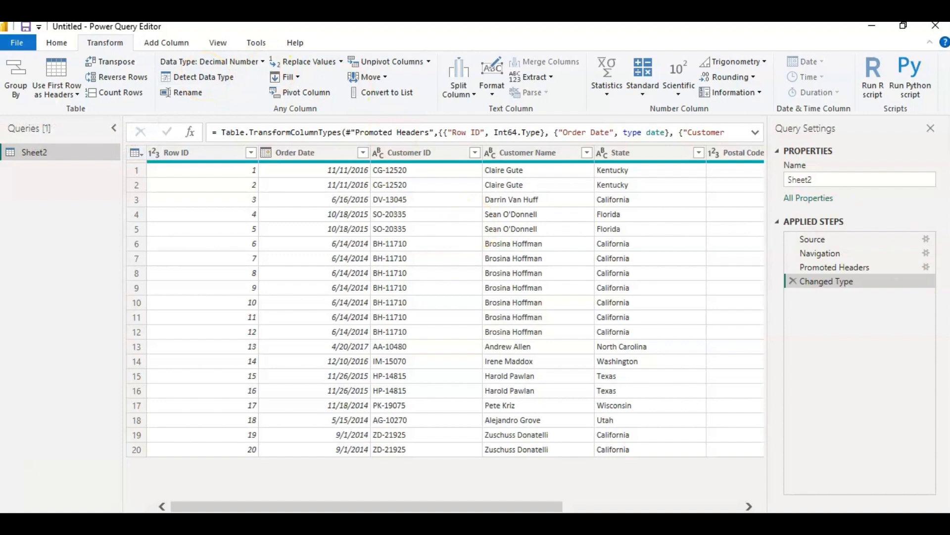
Step: Remove the Changed Type step from the Sheet2 query's applied steps
{"action": "left_click", "coordinate": [841, 288]}
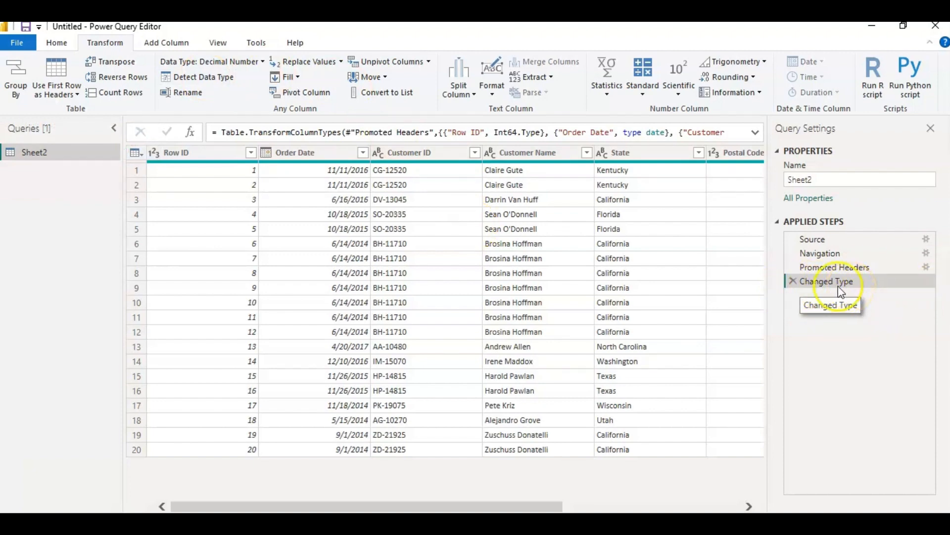
{"action": "left_click", "coordinate": [794, 283]}
{"action": "left_click", "coordinate": [267, 163]}
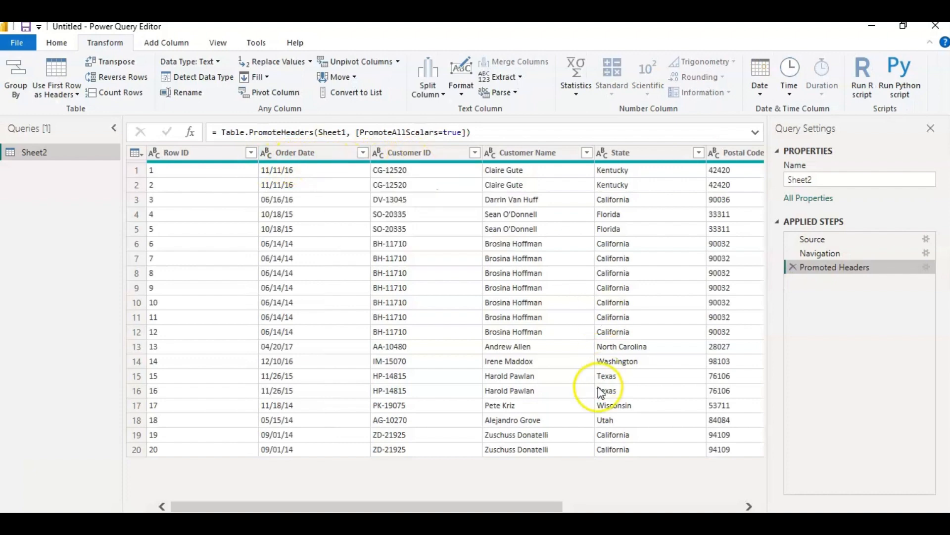
Step: Automatically detect the data types of all columns in the Sheet2 query
{"action": "mouse_move", "coordinate": [530, 506]}
{"action": "left_mouse_down"}
{"action": "mouse_move", "coordinate": [720, 496]}
{"action": "mouse_move", "coordinate": [536, 495]}
{"action": "left_mouse_up"}
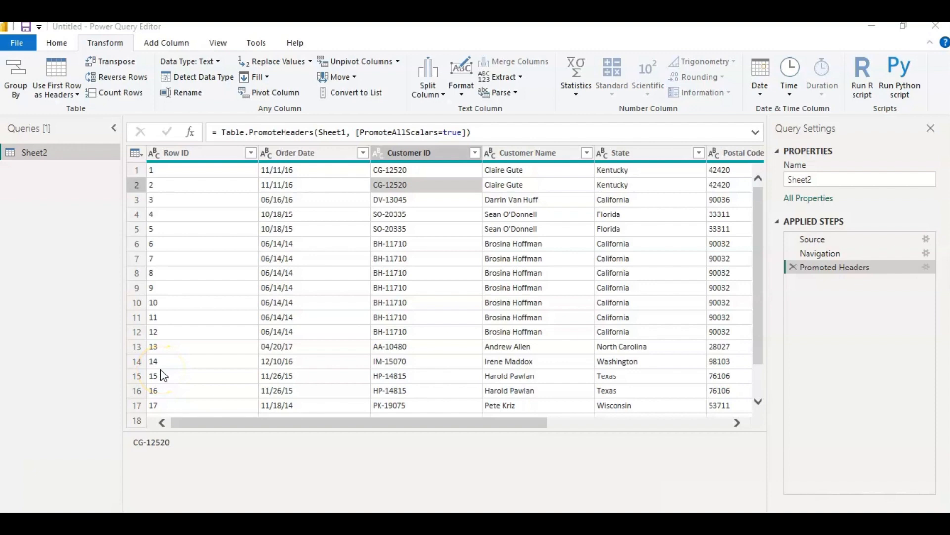
{"action": "left_click", "coordinate": [163, 377]}
{"action": "key", "text": "ctrl+a"}
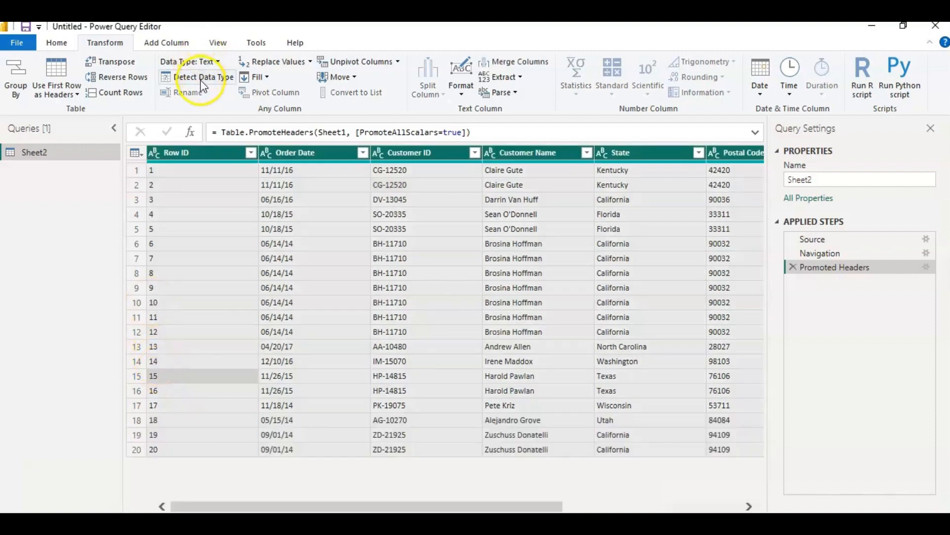
{"action": "left_click", "coordinate": [201, 79]}
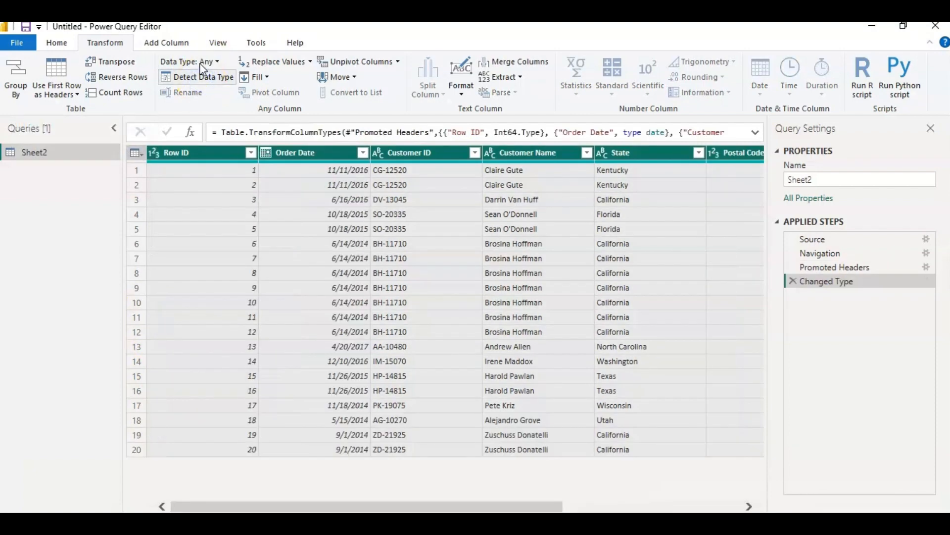
{"action": "left_click", "coordinate": [235, 188]}
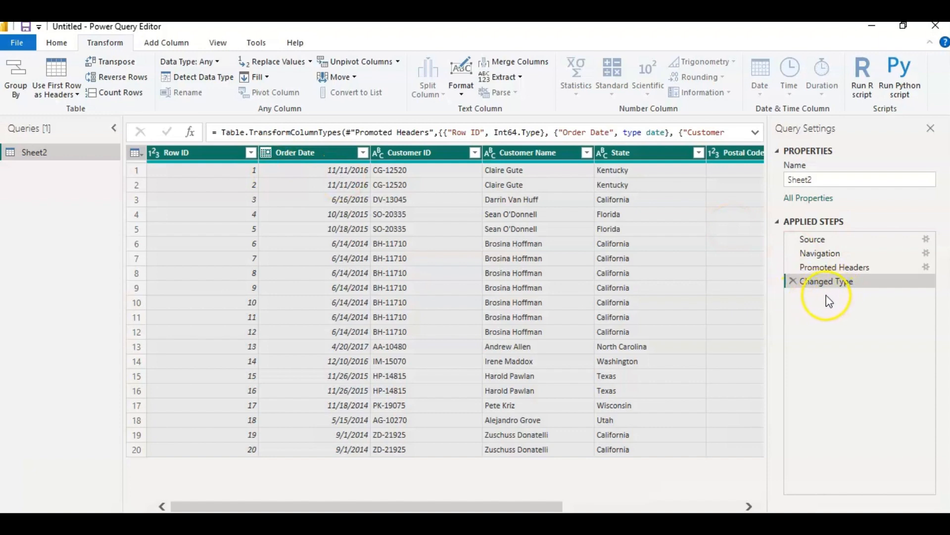
{"action": "left_click", "coordinate": [346, 258]}
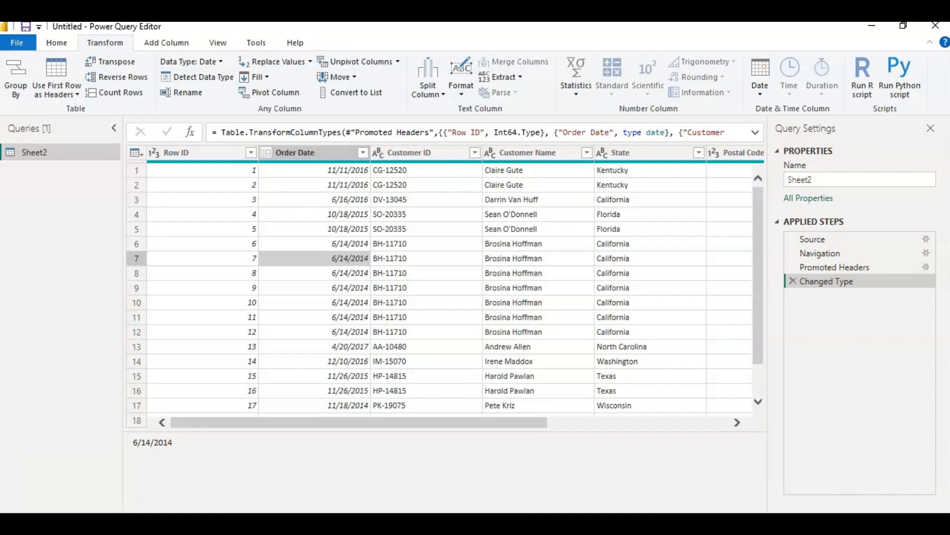
Step: Open the general options window from the options and settings
{"action": "left_click", "coordinate": [17, 43]}
{"action": "left_click", "coordinate": [79, 221]}
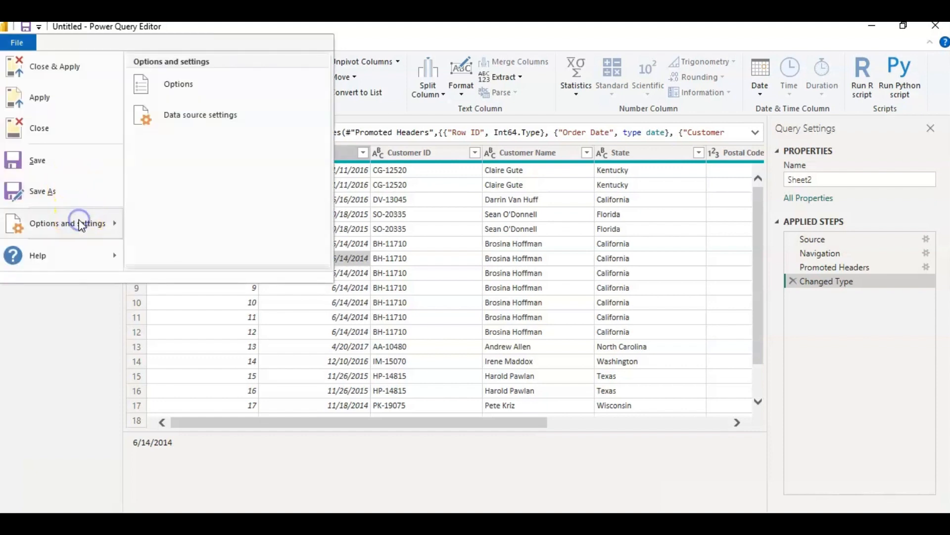
{"action": "left_click", "coordinate": [171, 92]}
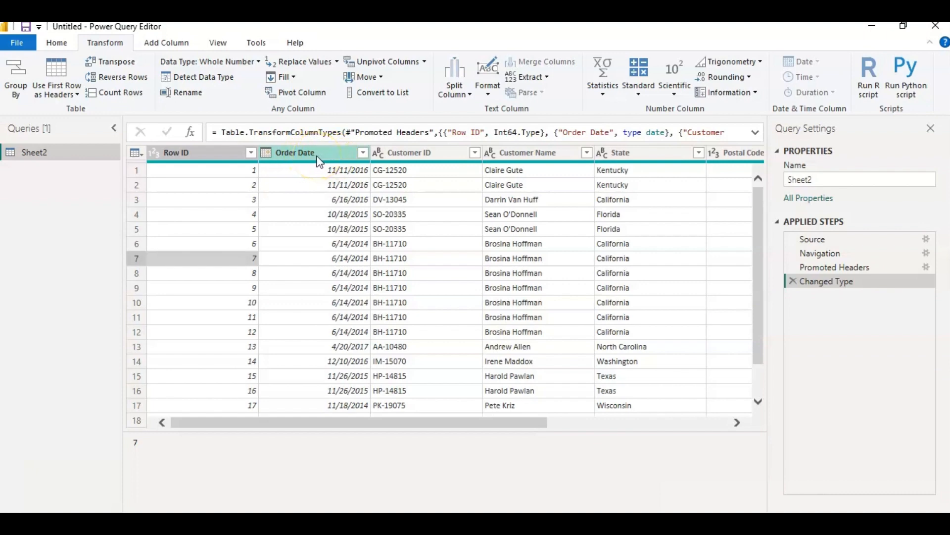
Step: Rename the Order Date column as Date
{"action": "left_click", "coordinate": [317, 158]}
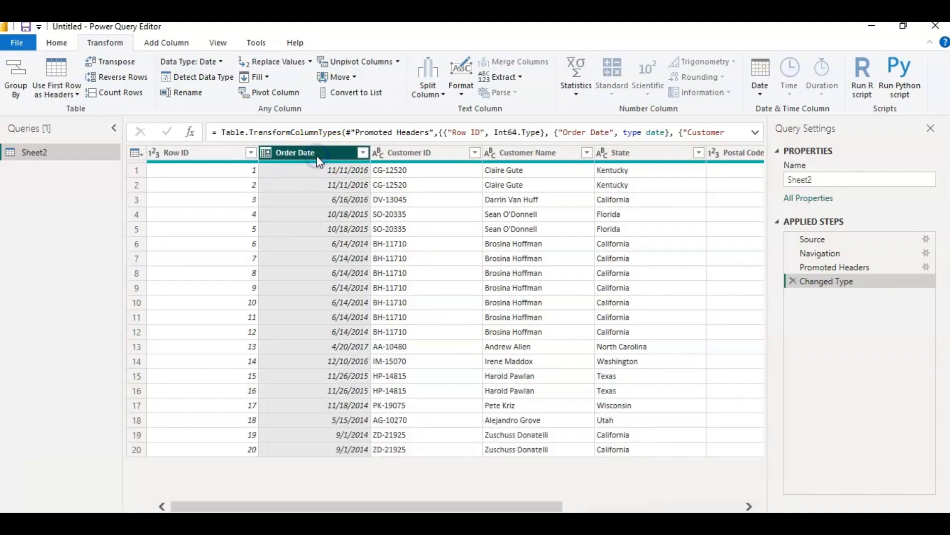
{"action": "left_click", "coordinate": [184, 94]}
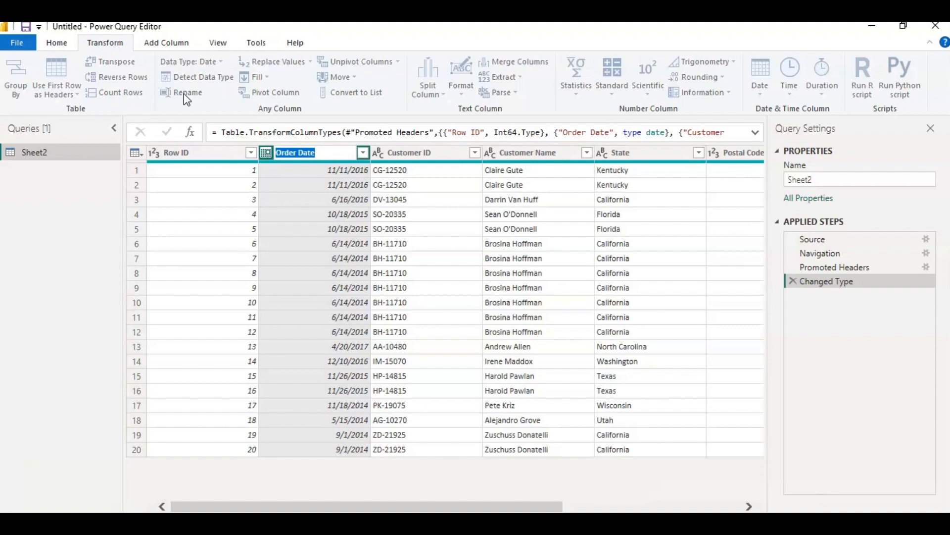
{"action": "type", "text": "Date"}
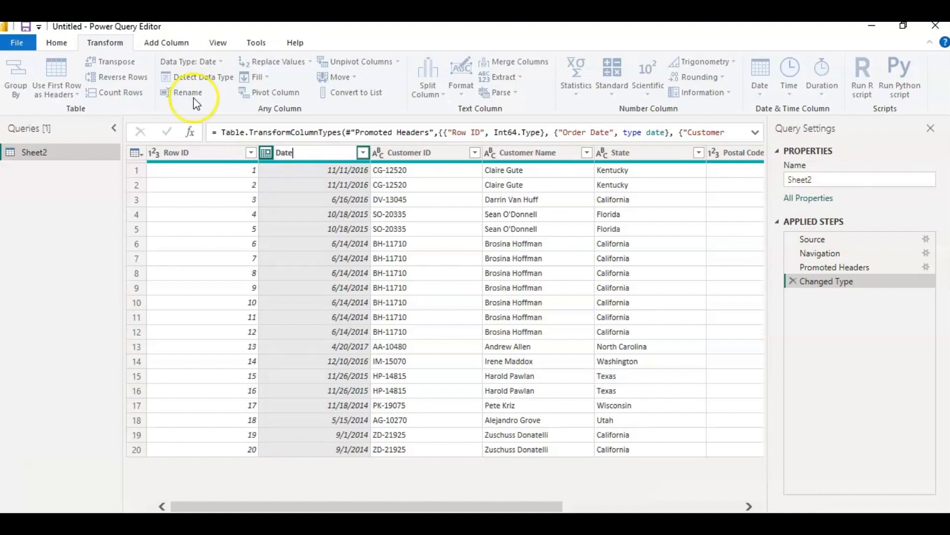
{"action": "left_click", "coordinate": [214, 199]}
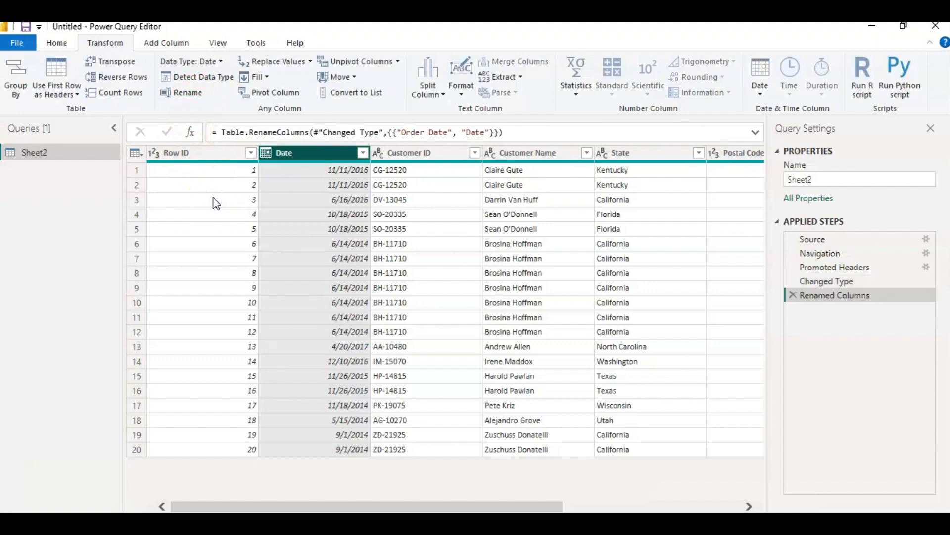
Step: Rename the Customer Name column as Customer
{"action": "left_click", "coordinate": [349, 36]}
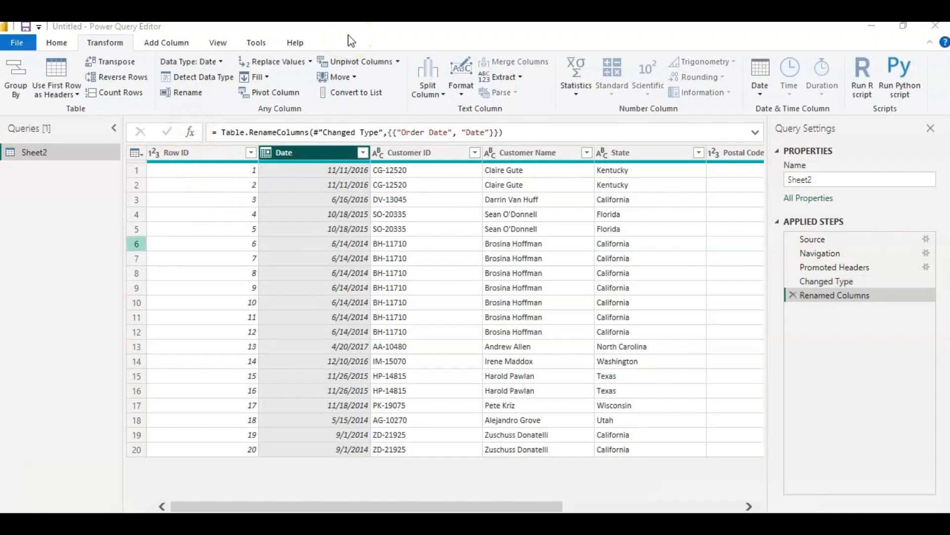
{"action": "left_click", "coordinate": [525, 151]}
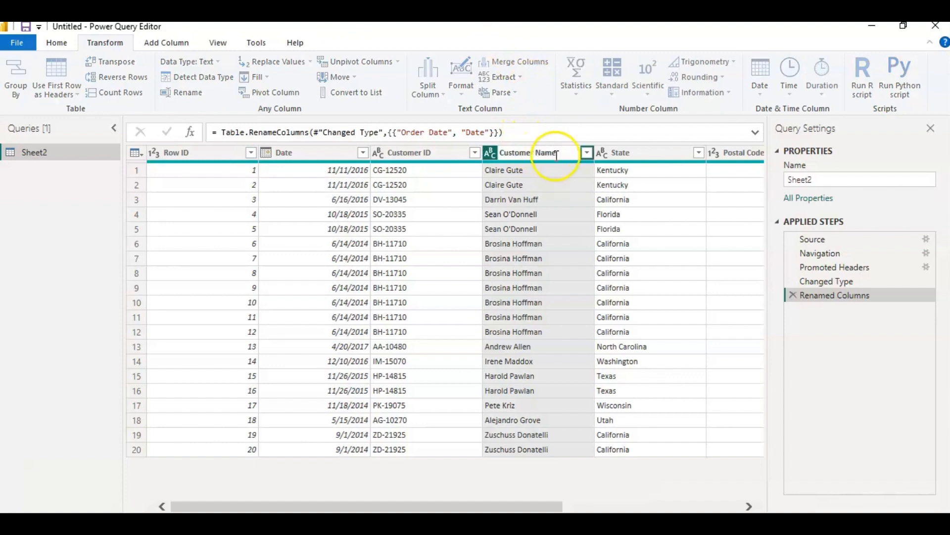
{"action": "key", "text": "BackSpace"}
{"action": "key", "text": "BackSpace"}
{"action": "key", "text": "BackSpace"}
{"action": "key", "text": "BackSpace"}
{"action": "key", "text": "BackSpace"}
{"action": "key", "text": "Return"}
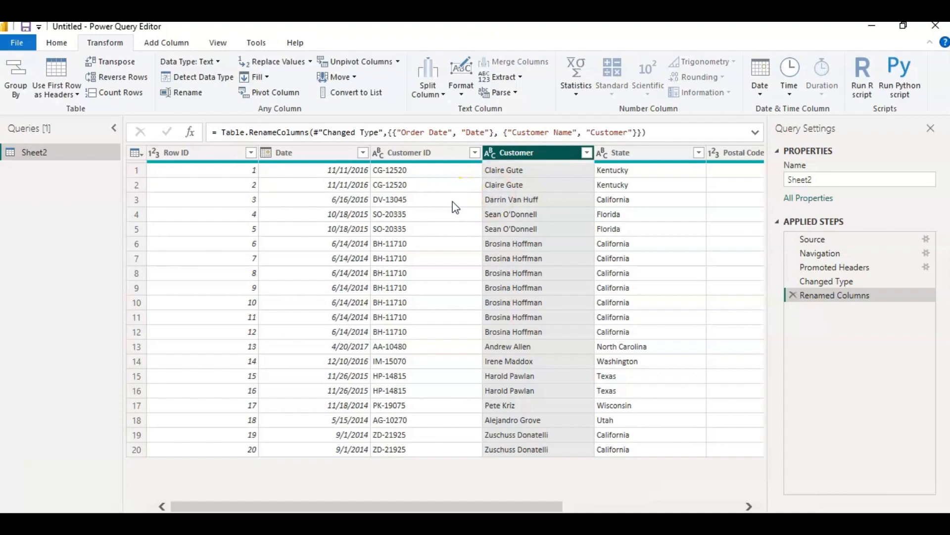
{"action": "left_click", "coordinate": [453, 202]}
{"action": "key", "text": "a"}
{"action": "left_click", "coordinate": [167, 152]}
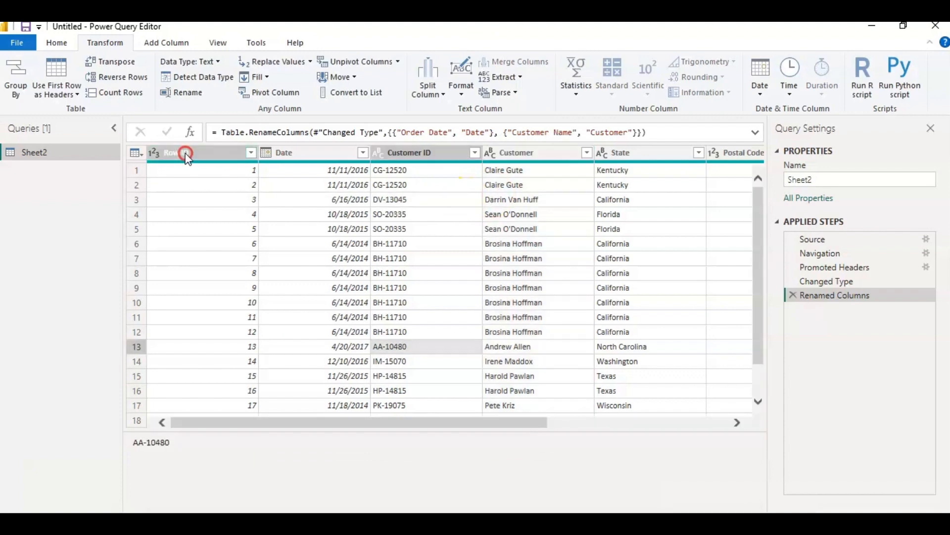
{"action": "right_click", "coordinate": [158, 151]}
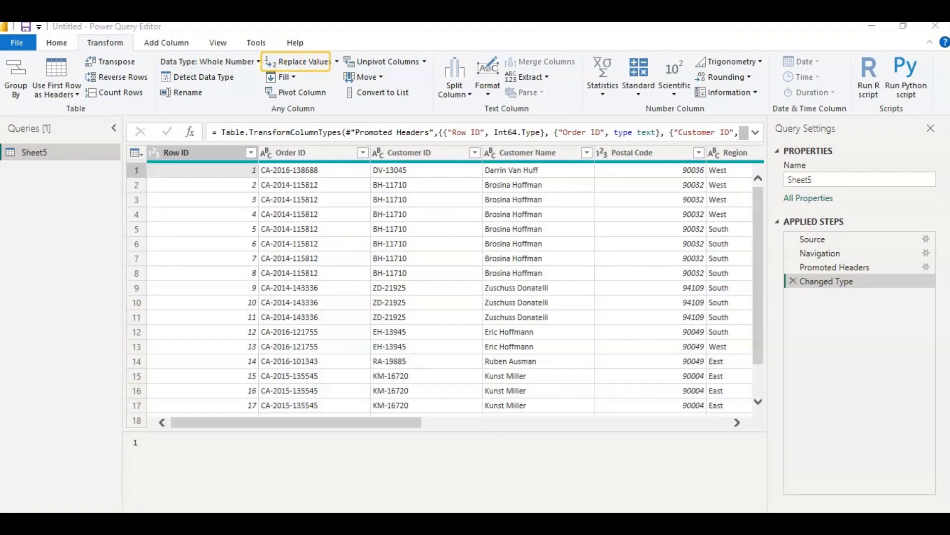
Step: Replace CA with an empty value in Sheet5's Order ID column, and delete the resulting Replaced Value step
{"action": "left_click", "coordinate": [337, 61]}
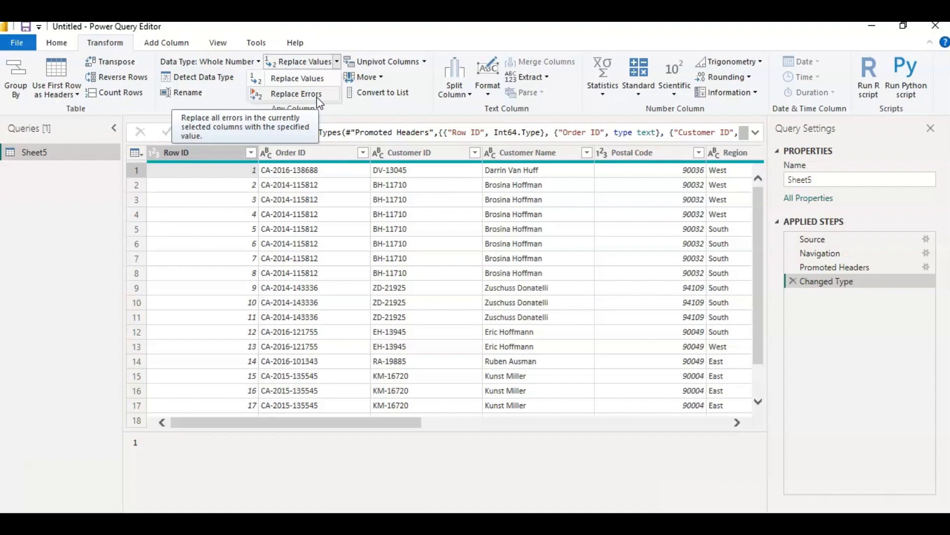
{"action": "left_click", "coordinate": [292, 185]}
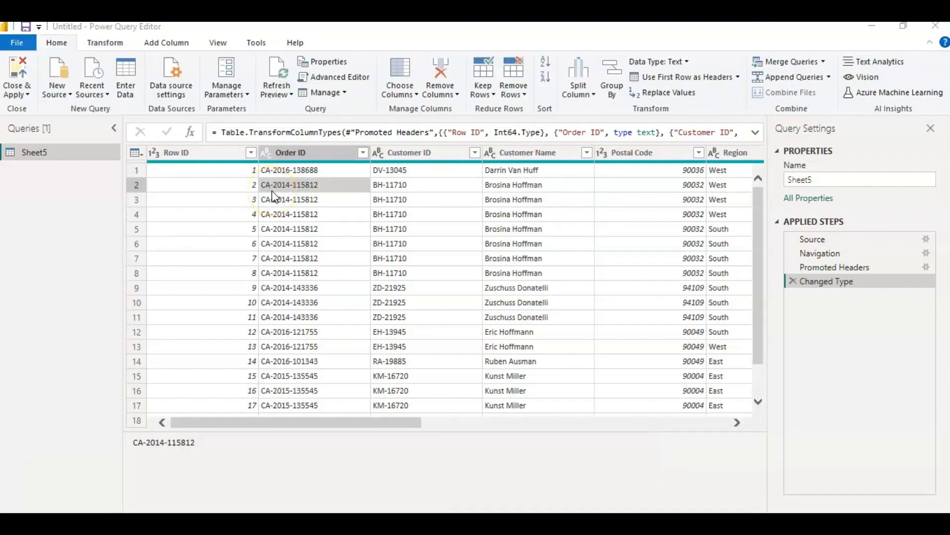
{"action": "left_click", "coordinate": [290, 153]}
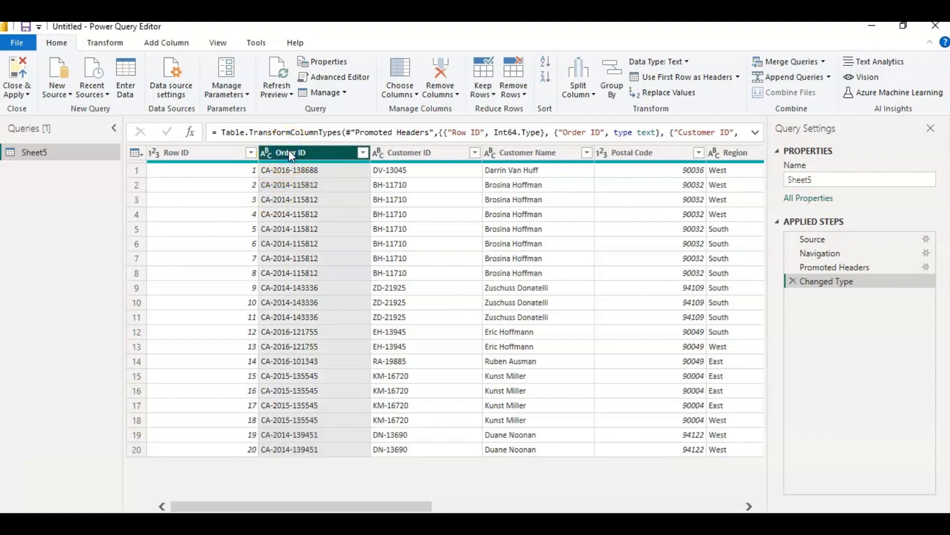
{"action": "left_click", "coordinate": [104, 42]}
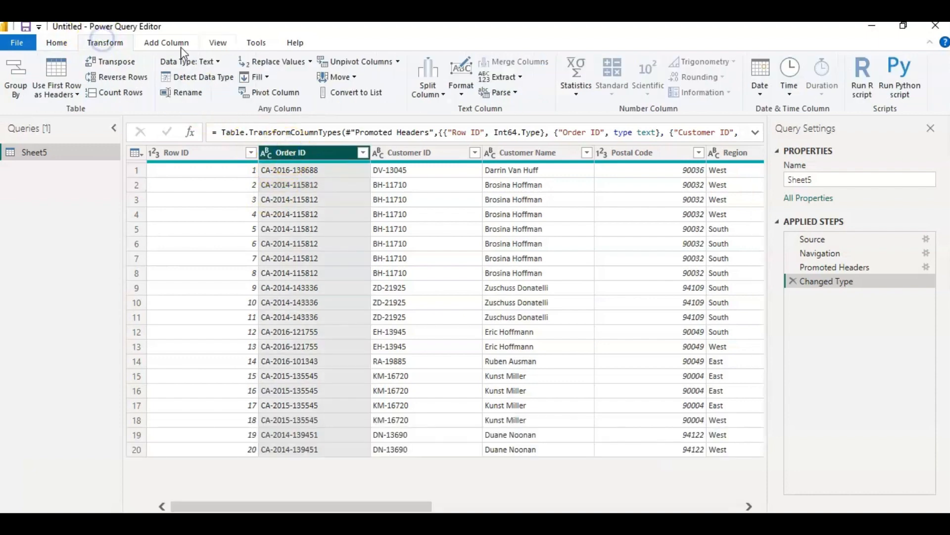
{"action": "left_click", "coordinate": [311, 62]}
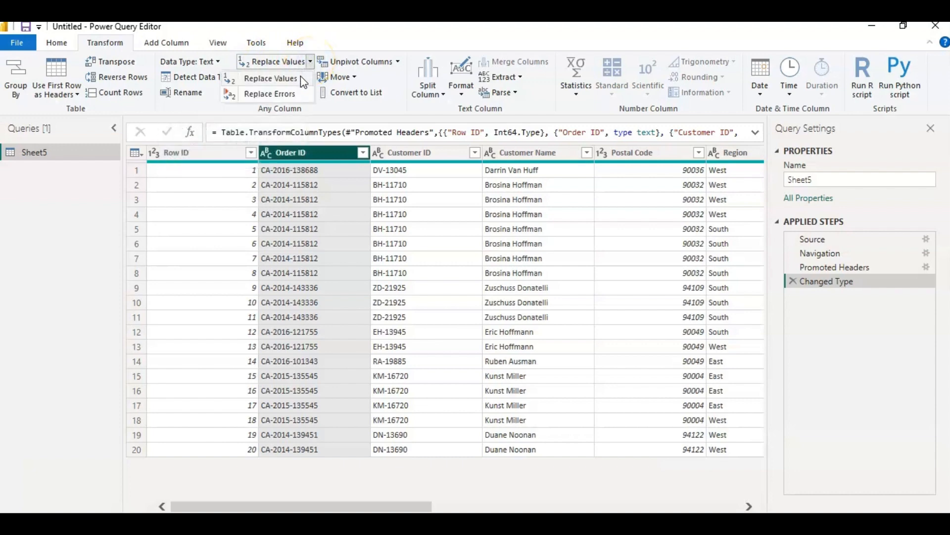
{"action": "left_click", "coordinate": [302, 79]}
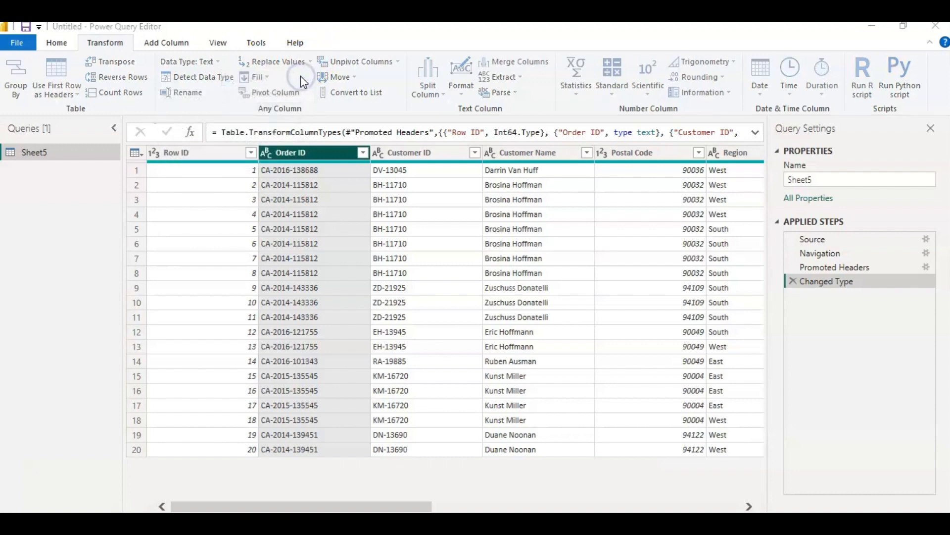
{"action": "left_click", "coordinate": [317, 254]}
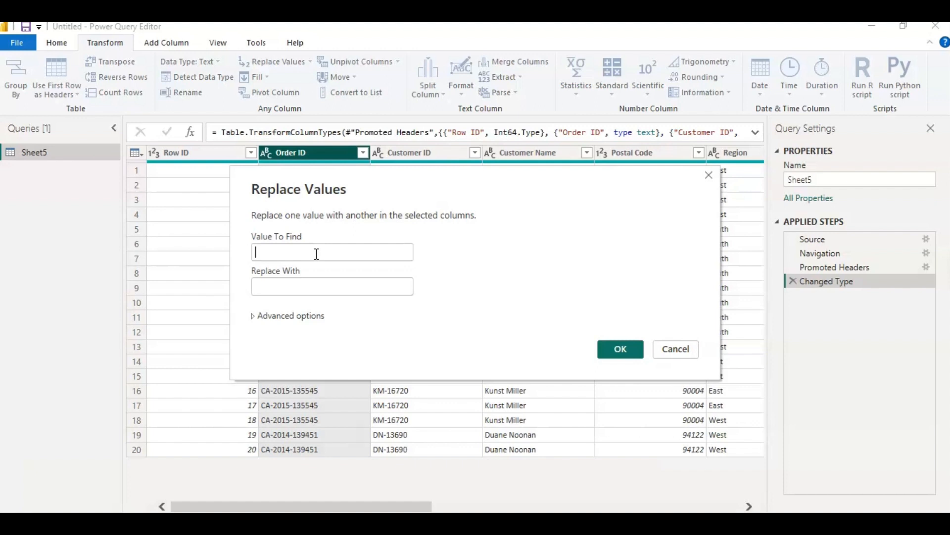
{"action": "type", "text": "CA"}
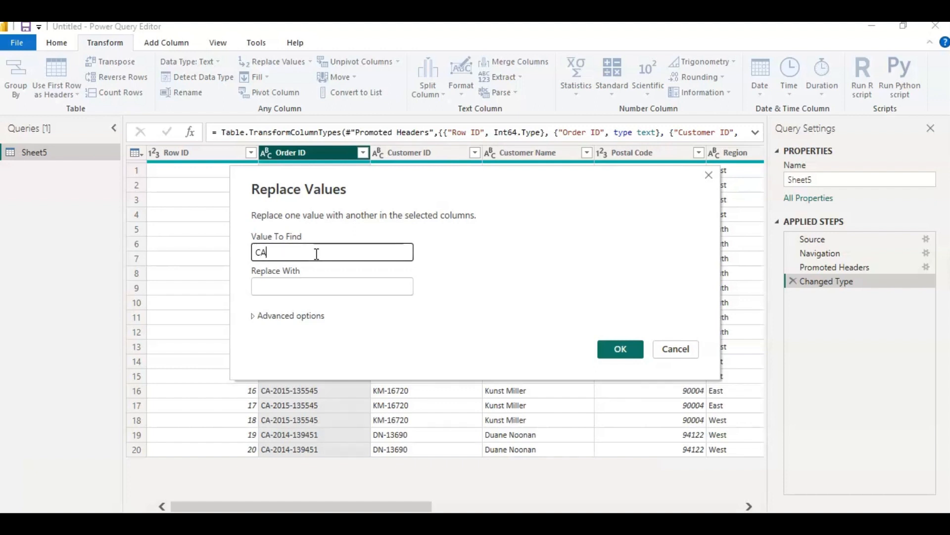
{"action": "left_click", "coordinate": [287, 283]}
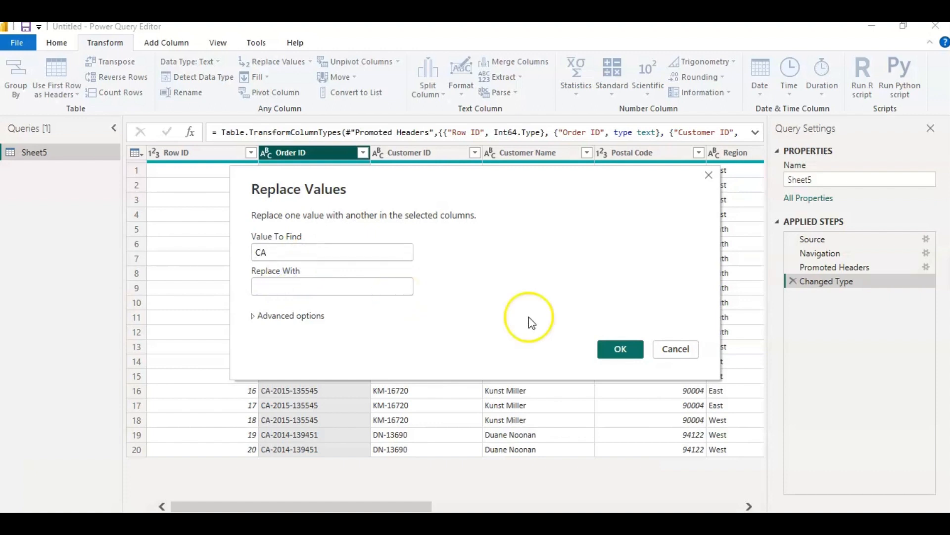
{"action": "left_click", "coordinate": [620, 347]}
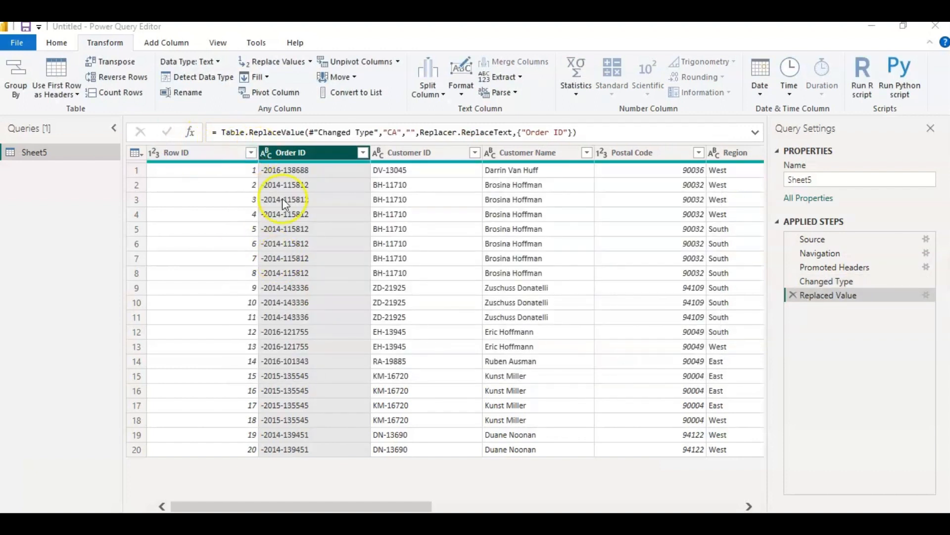
{"action": "left_click", "coordinate": [793, 295]}
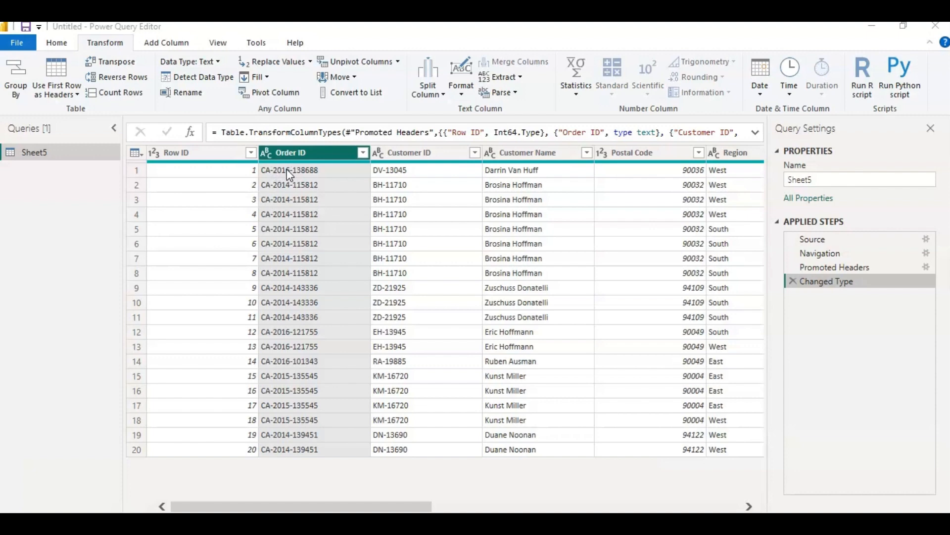
Step: Replace each hyphen in the Order ID column with a Tab, using the special characters option of Replace Values
{"action": "left_click", "coordinate": [289, 157]}
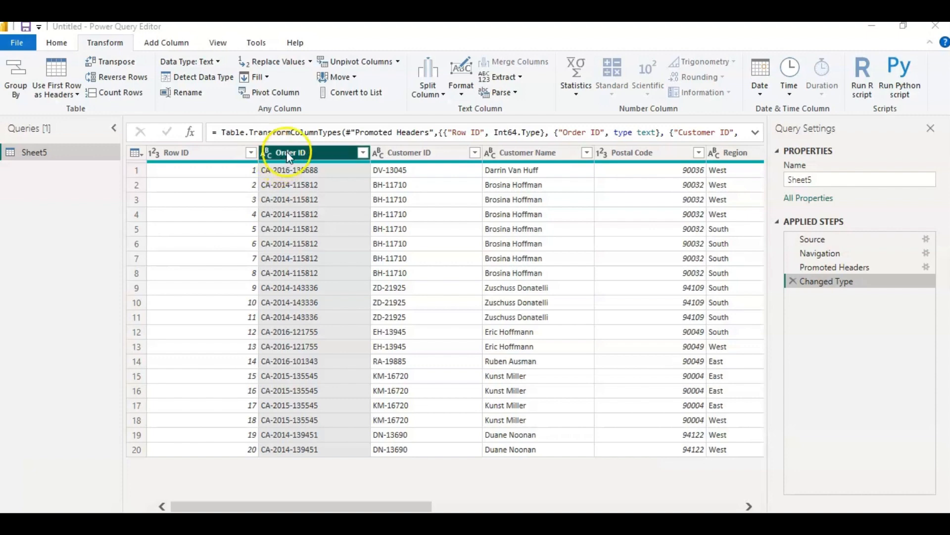
{"action": "left_click", "coordinate": [310, 61]}
{"action": "left_click", "coordinate": [291, 81]}
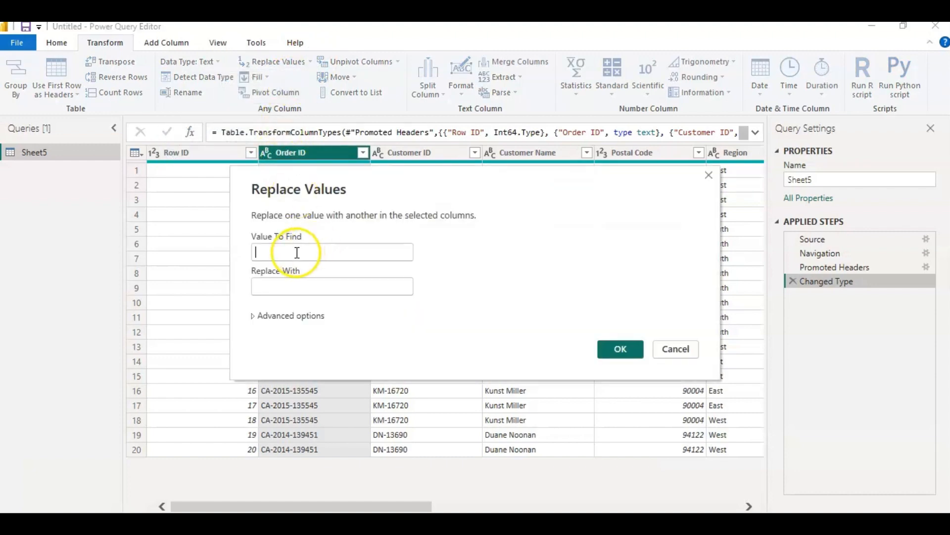
{"action": "left_click", "coordinate": [297, 252]}
{"action": "type", "text": "-"}
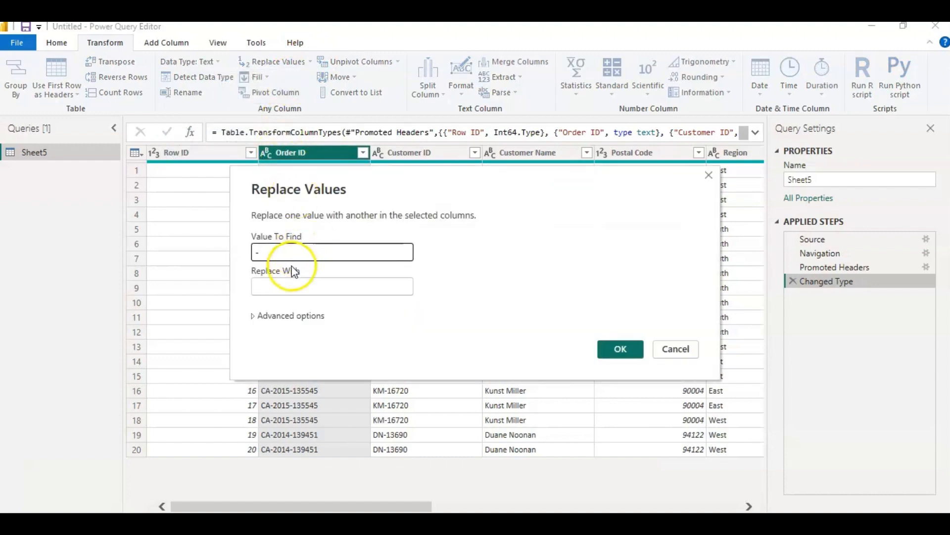
{"action": "left_click", "coordinate": [282, 287]}
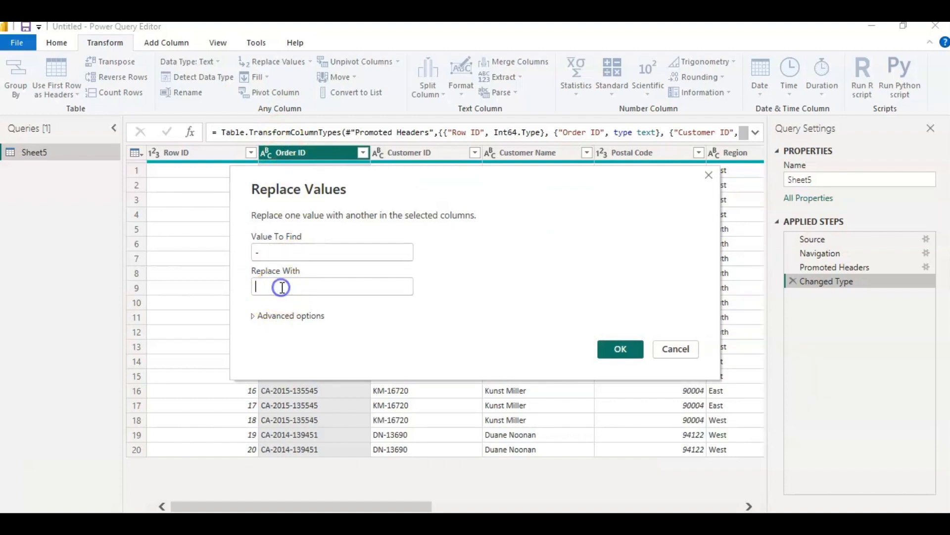
{"action": "left_click", "coordinate": [255, 316]}
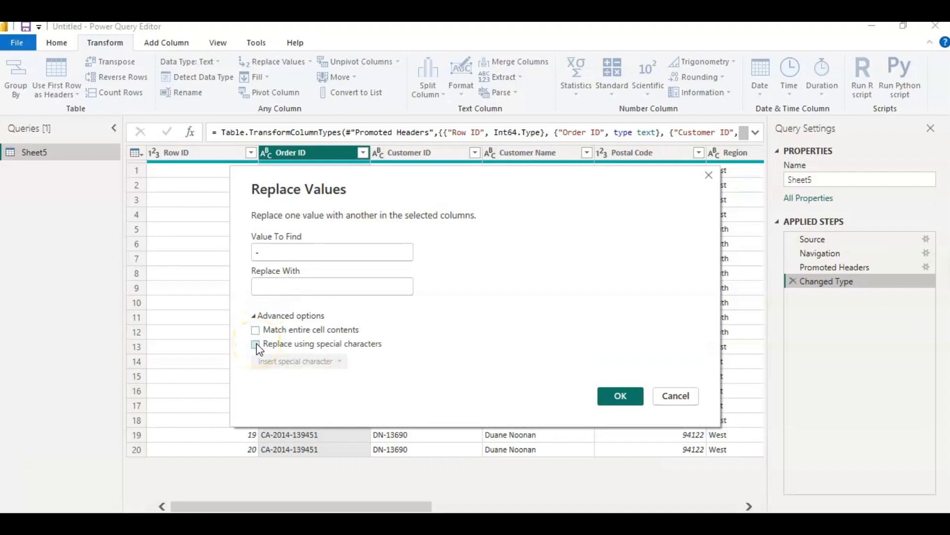
{"action": "left_click", "coordinate": [256, 344]}
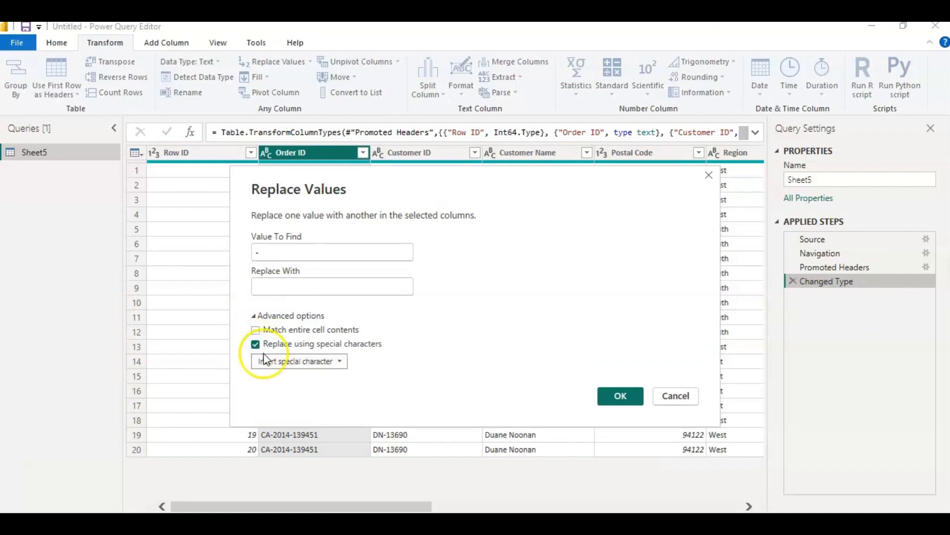
{"action": "left_click", "coordinate": [272, 362]}
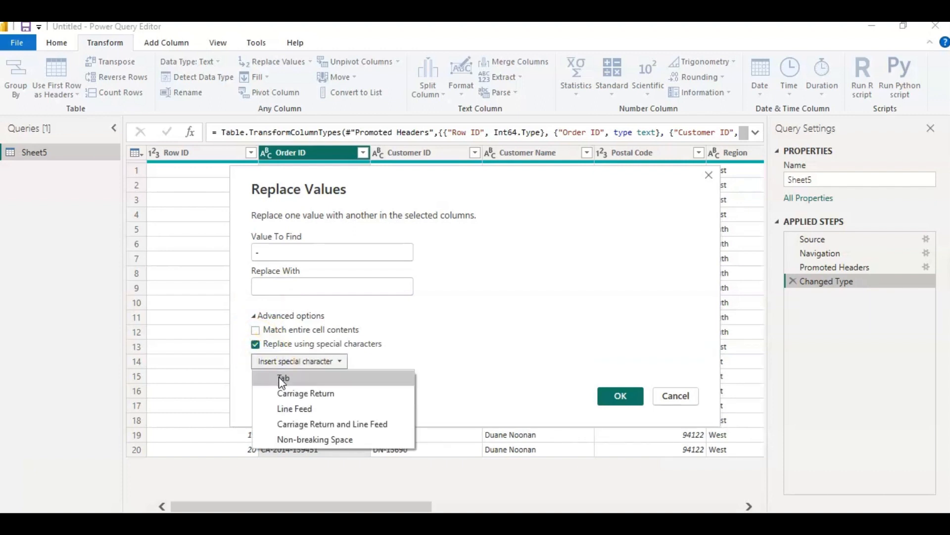
{"action": "left_click", "coordinate": [283, 379]}
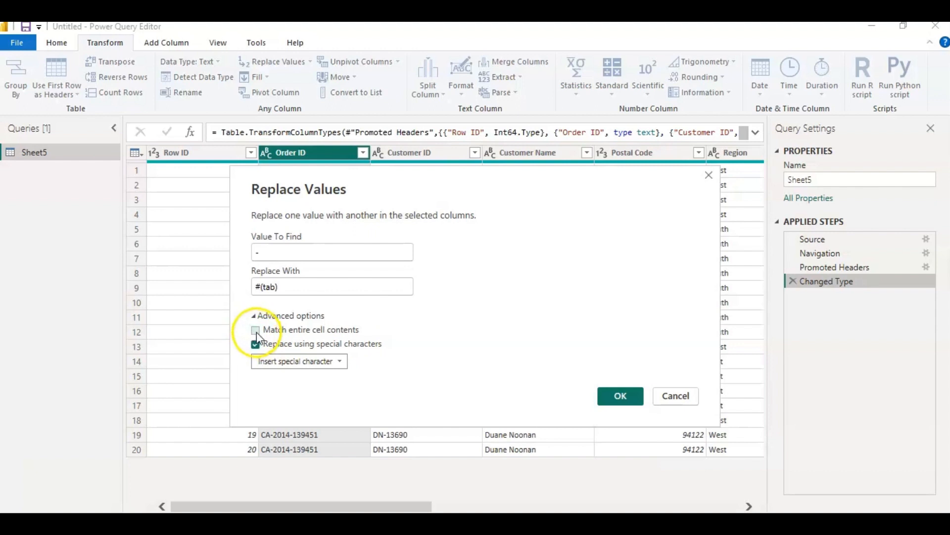
{"action": "left_click", "coordinate": [598, 394]}
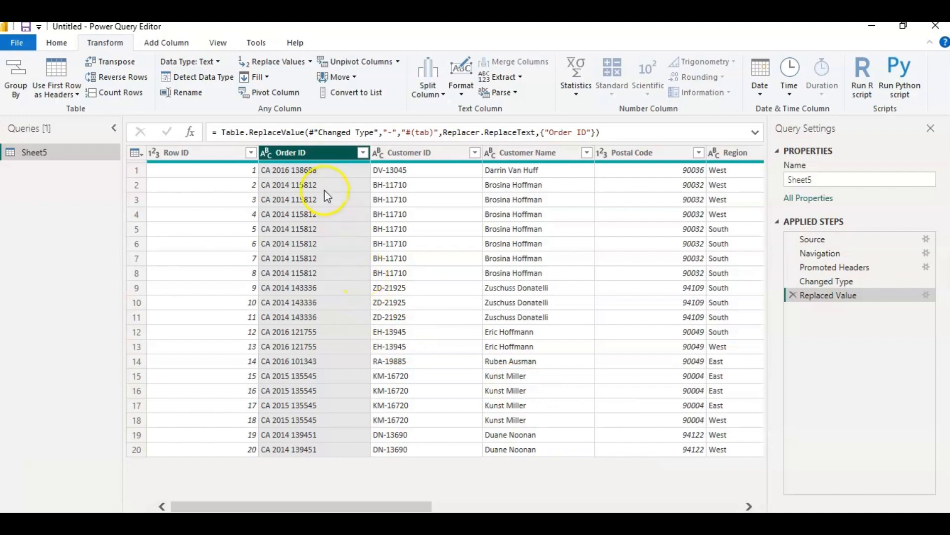
Step: Replace the value West with East in the Region column
{"action": "scroll", "coordinate": [428, 177], "scroll_direction": "right", "scroll_amount": 3}
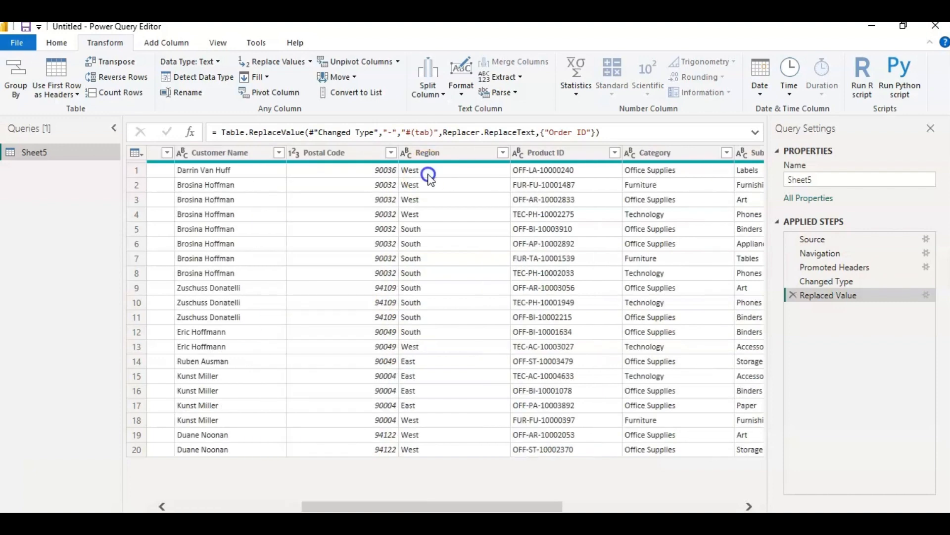
{"action": "left_click", "coordinate": [429, 173]}
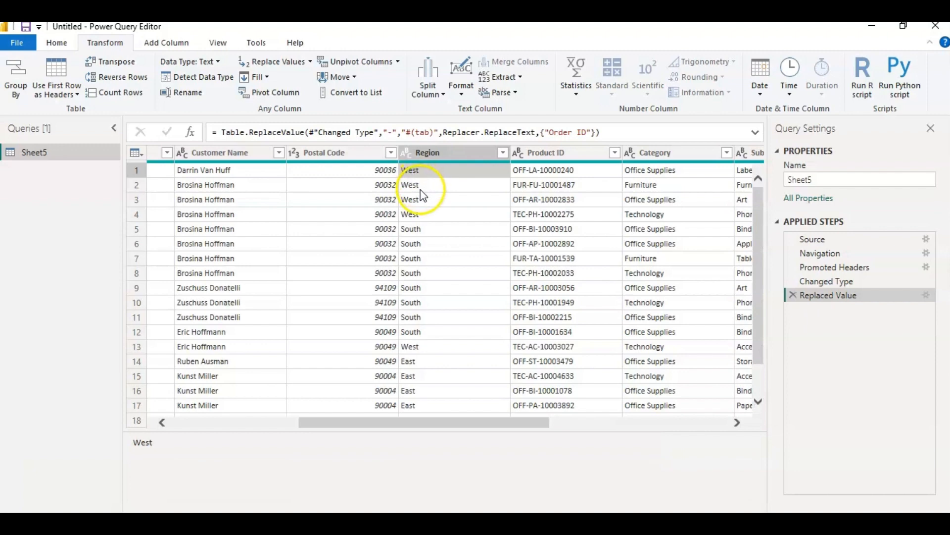
{"action": "left_click", "coordinate": [423, 190]}
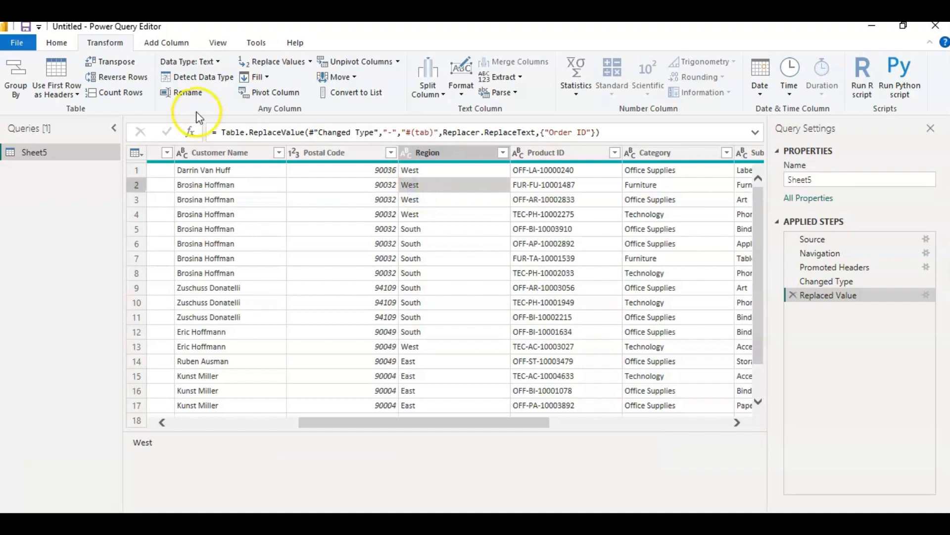
{"action": "left_click", "coordinate": [310, 62]}
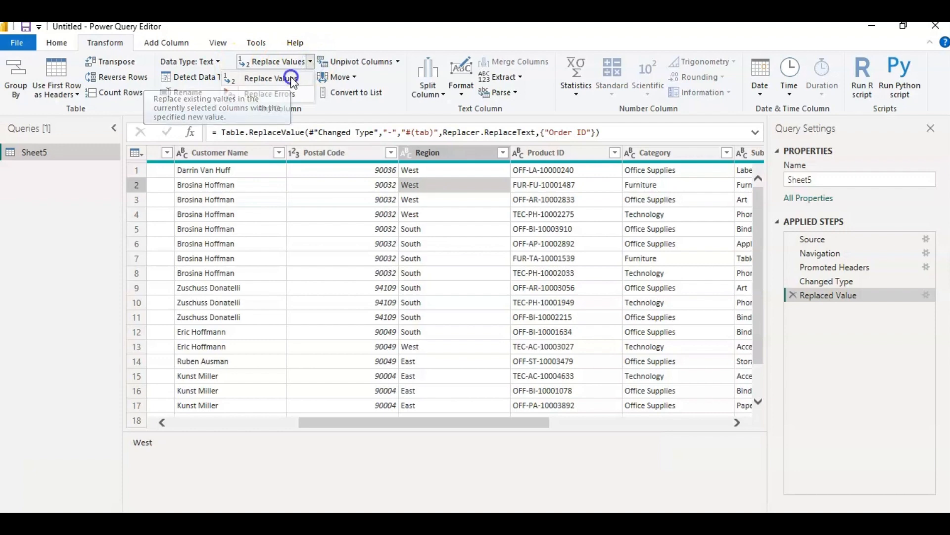
{"action": "left_click", "coordinate": [295, 80]}
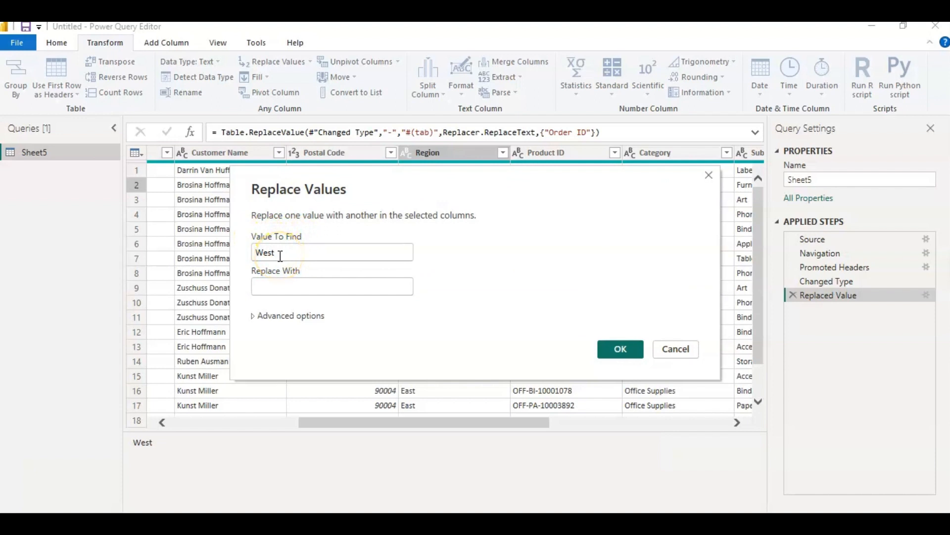
{"action": "left_click", "coordinate": [269, 285]}
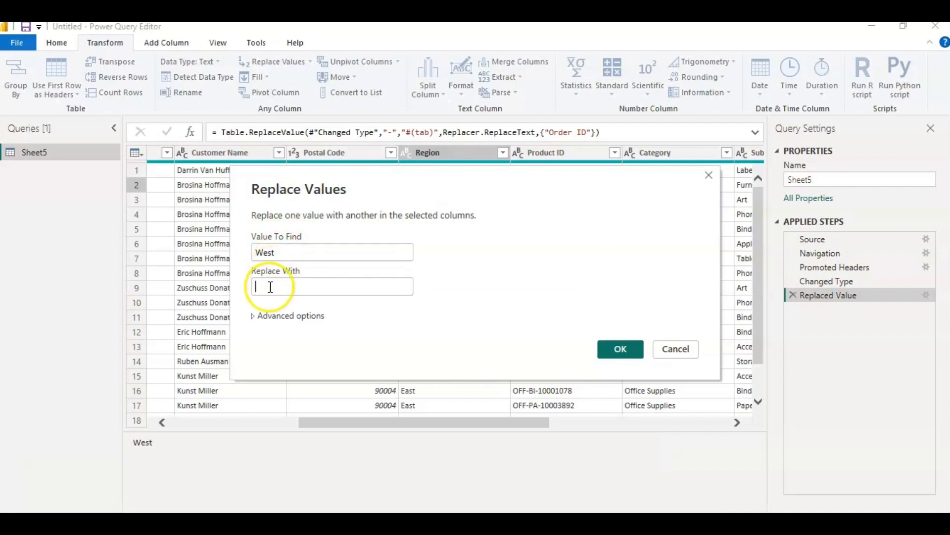
{"action": "type", "text": "East"}
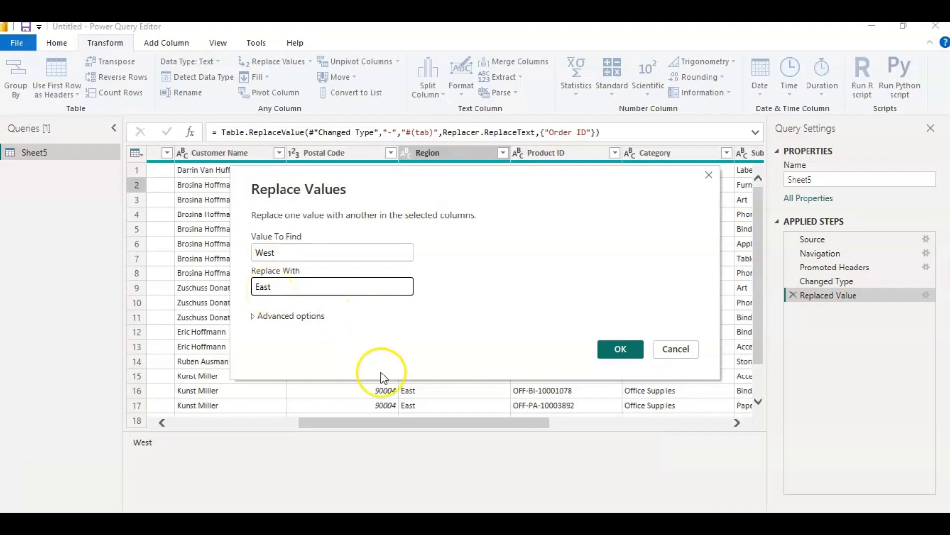
{"action": "left_click", "coordinate": [625, 349]}
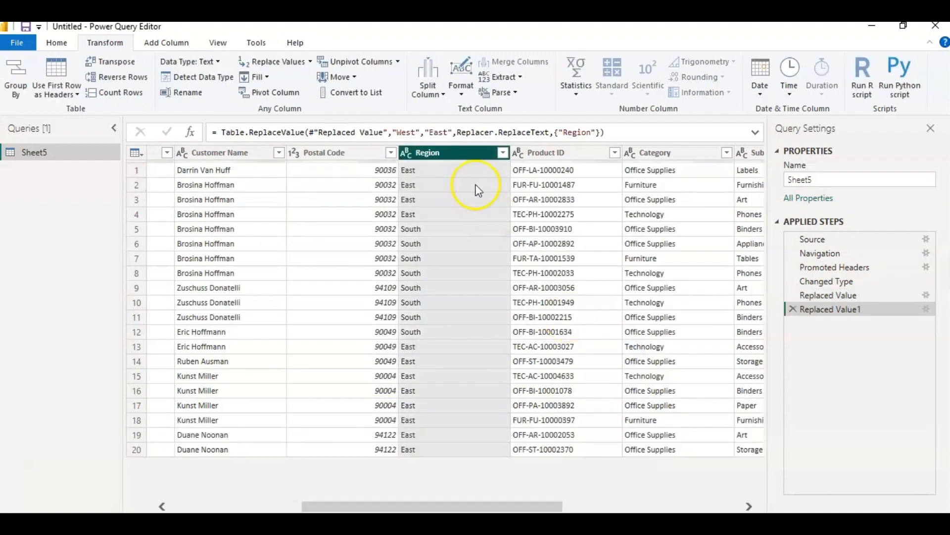
{"action": "left_click", "coordinate": [466, 277]}
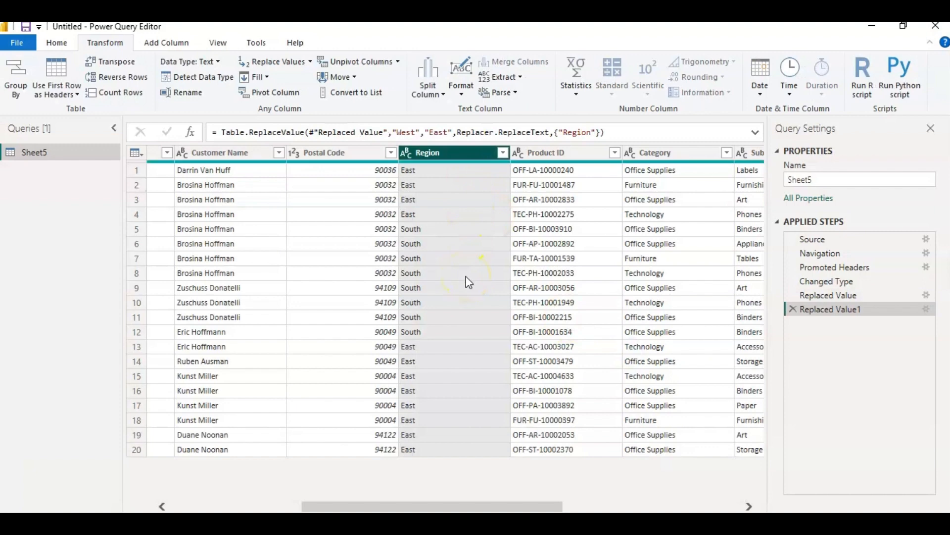
Step: Switch to the Superstore workbook in Excel and examine the text entries in Sheet5's Quantity column
{"action": "left_click", "coordinate": [38, 420]}
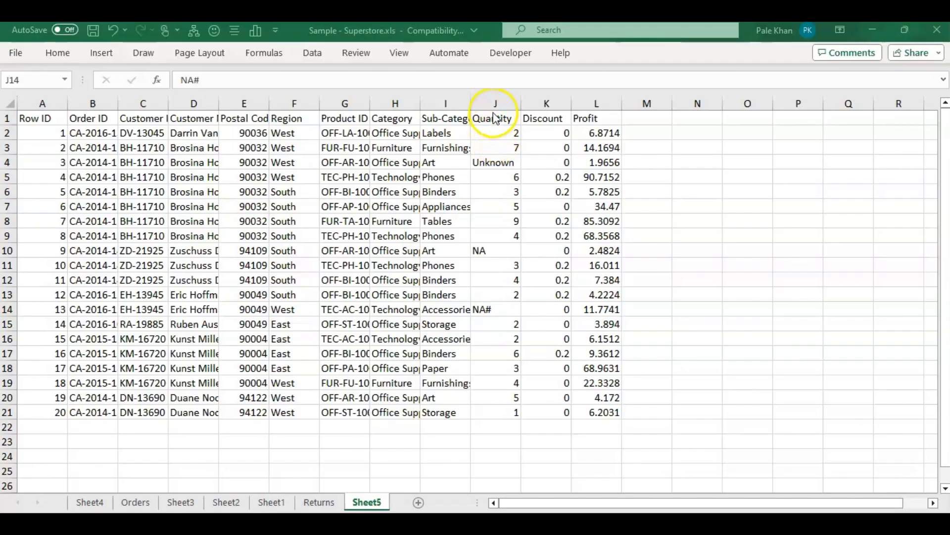
{"action": "left_click", "coordinate": [494, 105]}
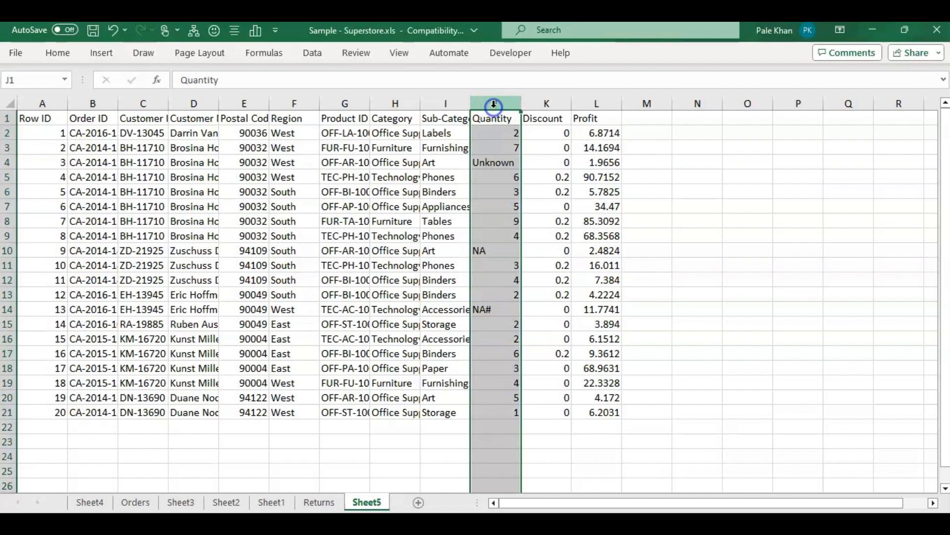
{"action": "left_click", "coordinate": [497, 162]}
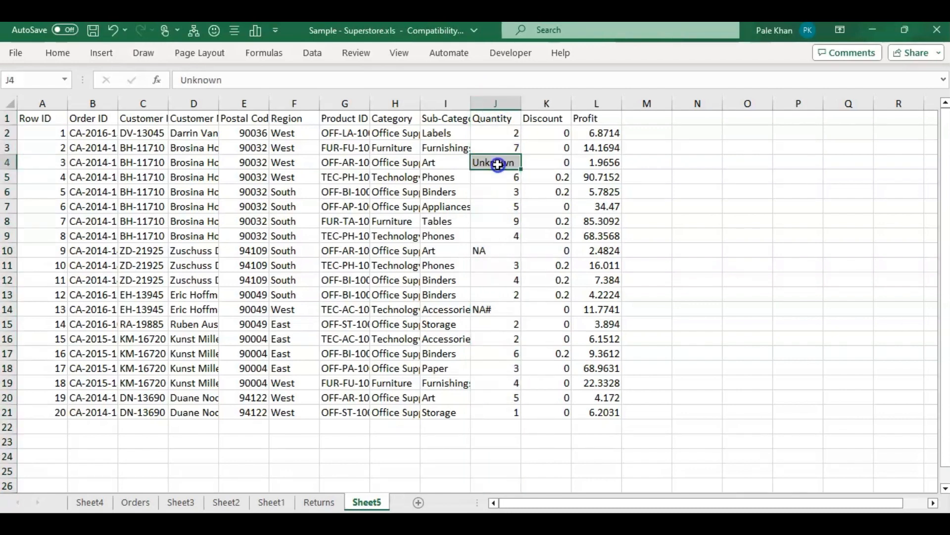
{"action": "left_click", "coordinate": [497, 251]}
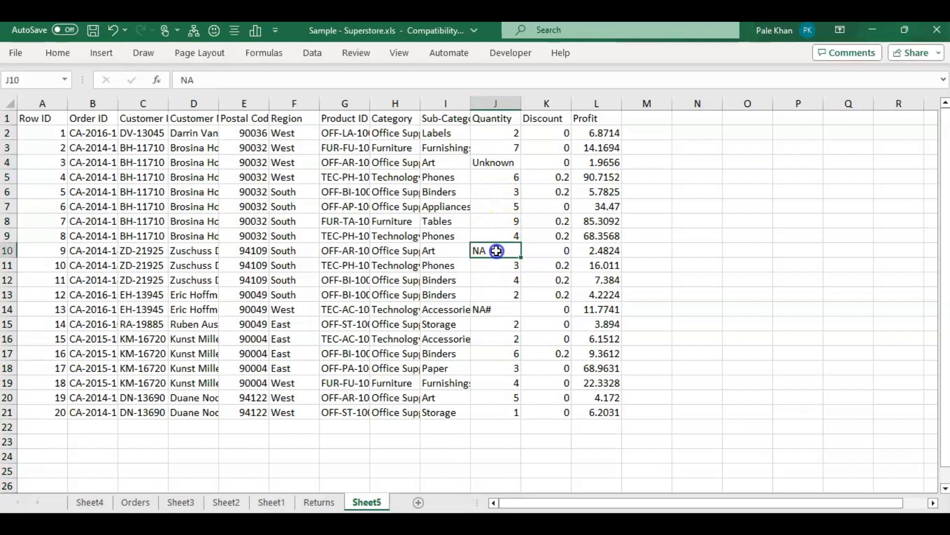
{"action": "left_click", "coordinate": [492, 308]}
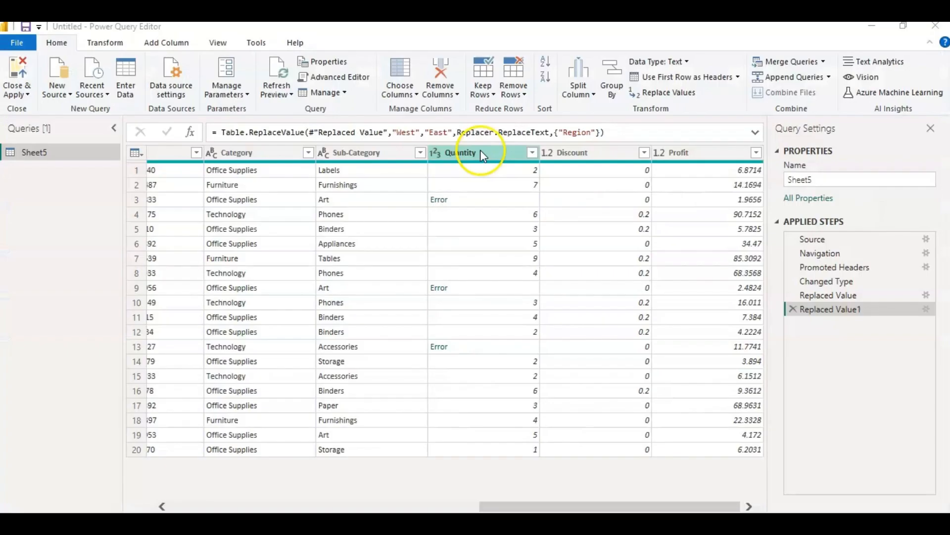
Step: Switch back to Power Query Editor and replace the errors in the Quantity column with 0
{"action": "left_click", "coordinate": [481, 153]}
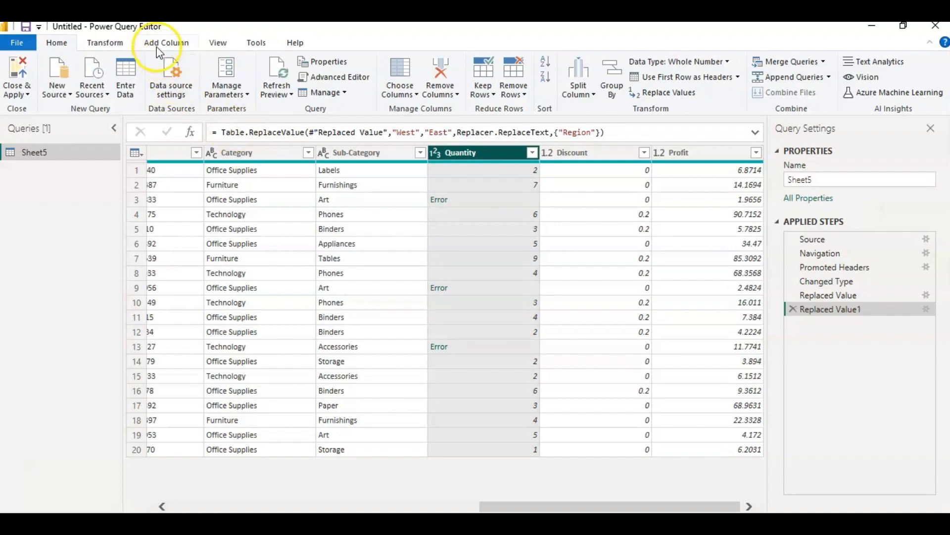
{"action": "left_click", "coordinate": [106, 42]}
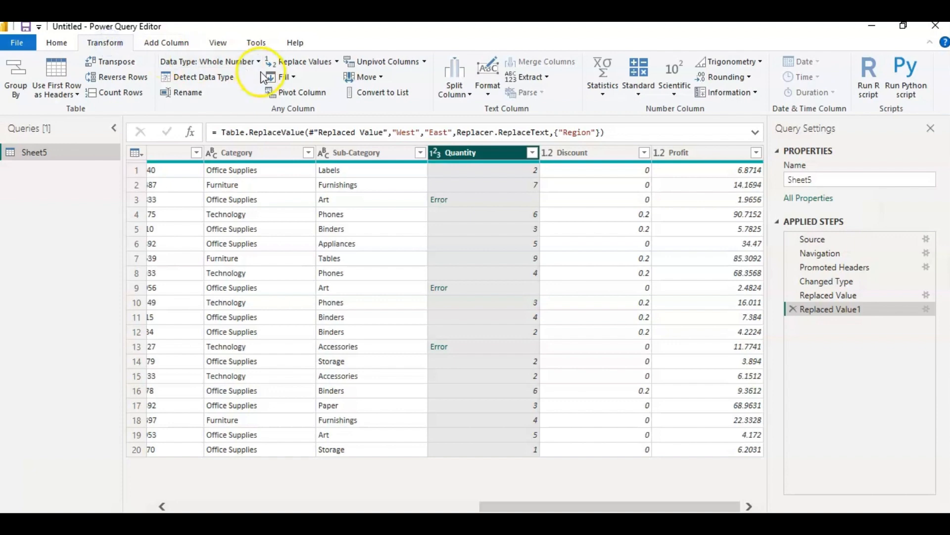
{"action": "left_click", "coordinate": [337, 62]}
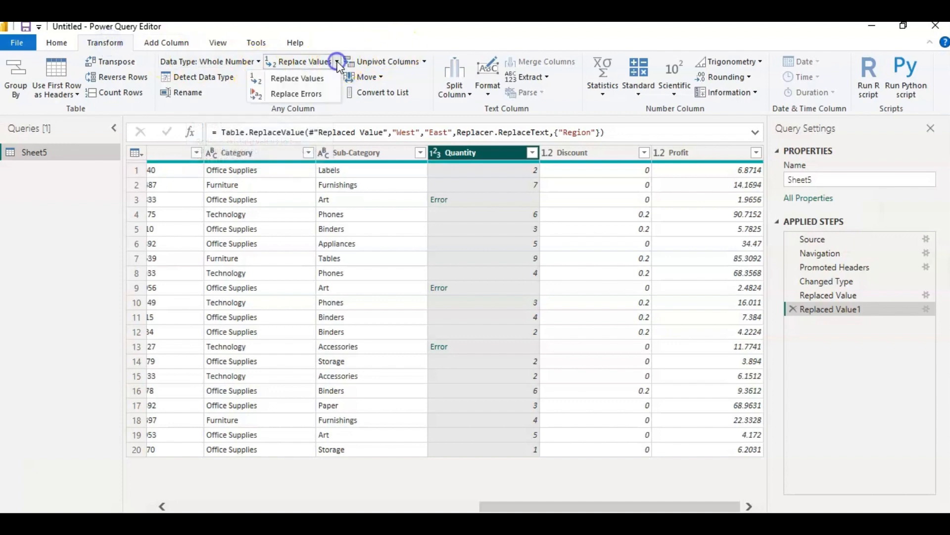
{"action": "left_click", "coordinate": [315, 94]}
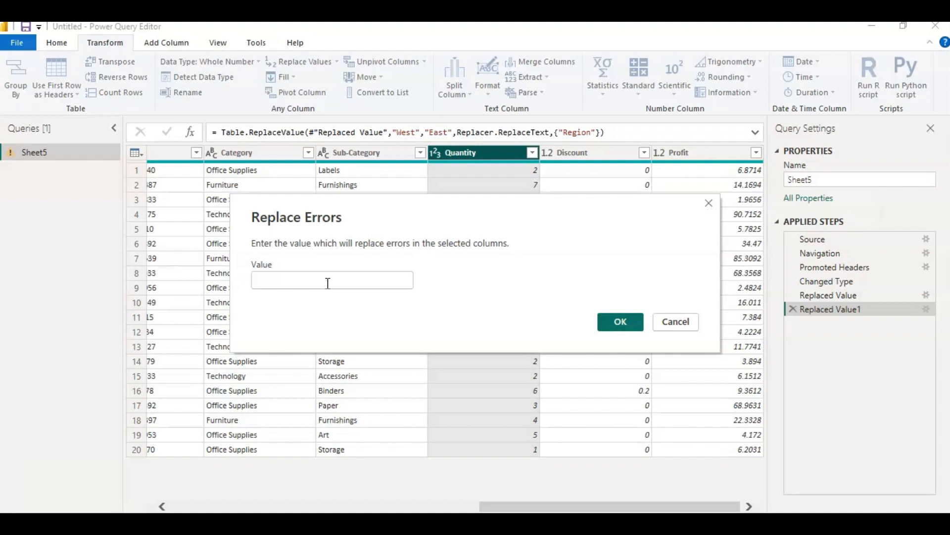
{"action": "left_click", "coordinate": [328, 283]}
{"action": "type", "text": "0"}
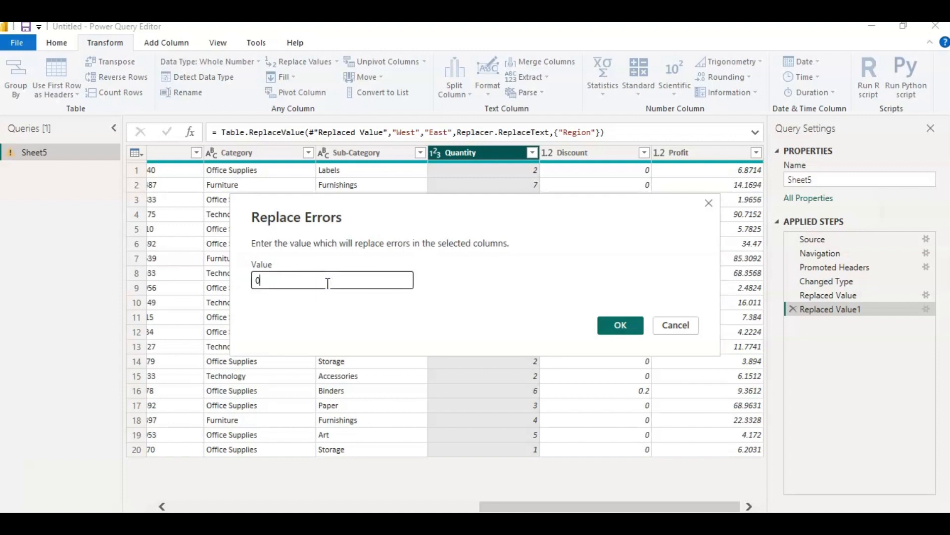
{"action": "left_click", "coordinate": [366, 293]}
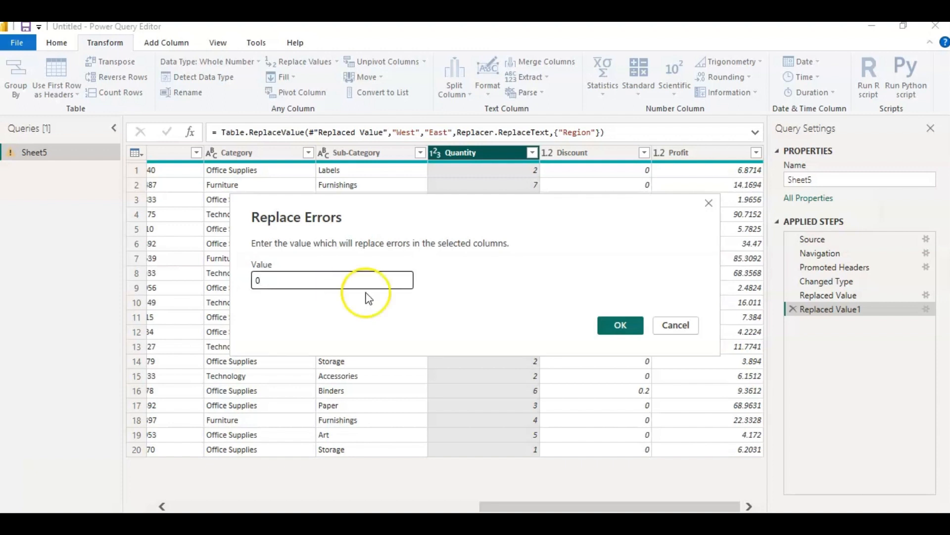
{"action": "left_click", "coordinate": [619, 327]}
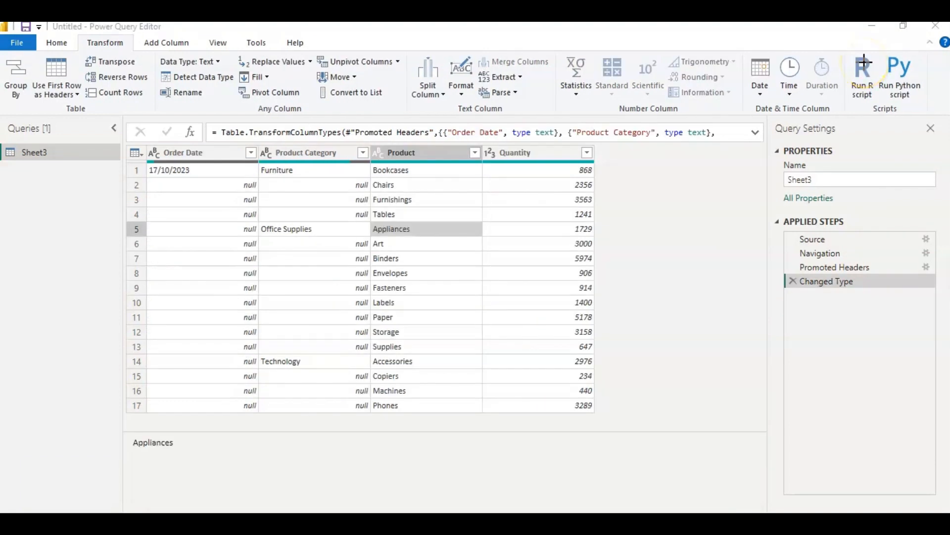
Step: Switch to the Superstore workbook in Excel and examine the blank cells in Sheet3's Order Date and Product Category columns
{"action": "left_click", "coordinate": [107, 234]}
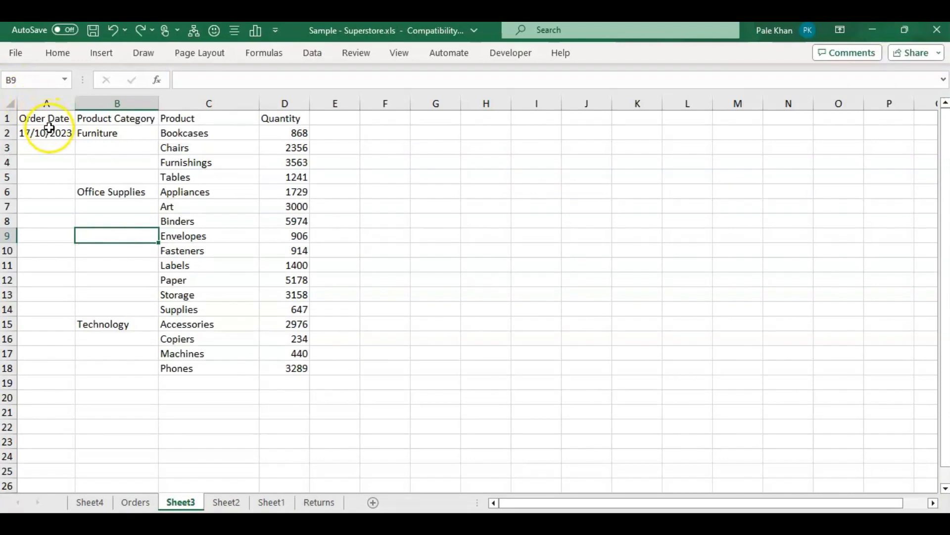
{"action": "left_click", "coordinate": [49, 128]}
{"action": "left_click_drag", "start_coordinate": [47, 145], "coordinate": [55, 317]}
{"action": "left_click", "coordinate": [143, 177]}
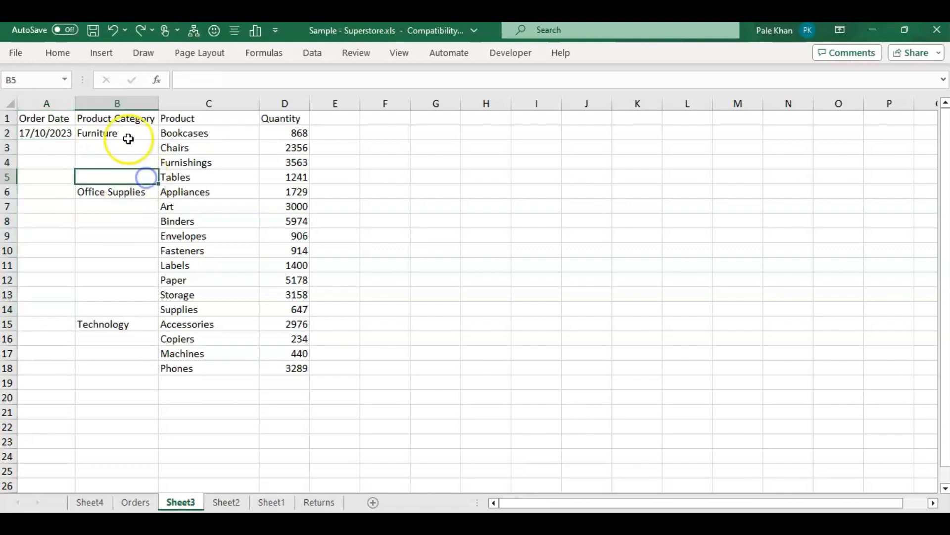
{"action": "left_click", "coordinate": [135, 122]}
{"action": "left_click", "coordinate": [126, 131]}
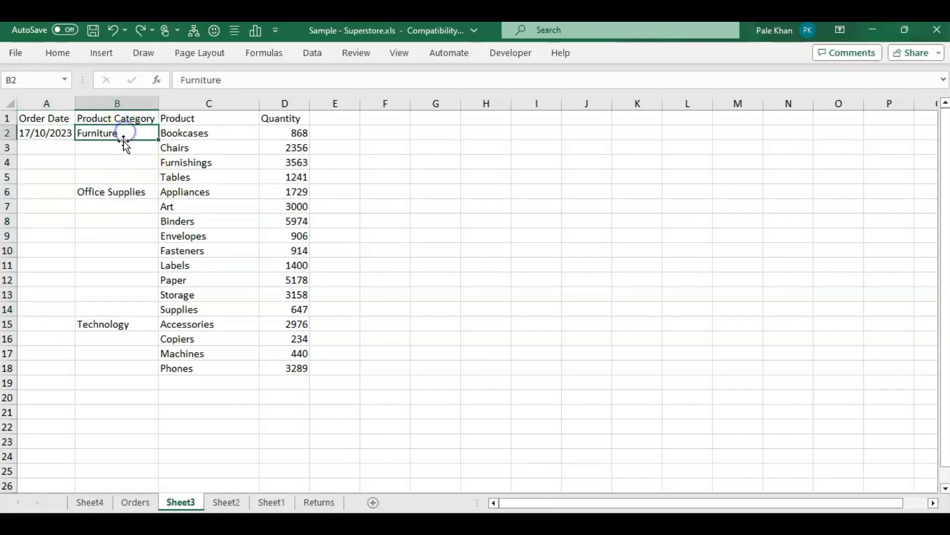
{"action": "left_click_drag", "start_coordinate": [122, 145], "coordinate": [128, 298]}
{"action": "left_click", "coordinate": [124, 197]}
{"action": "left_click", "coordinate": [123, 325]}
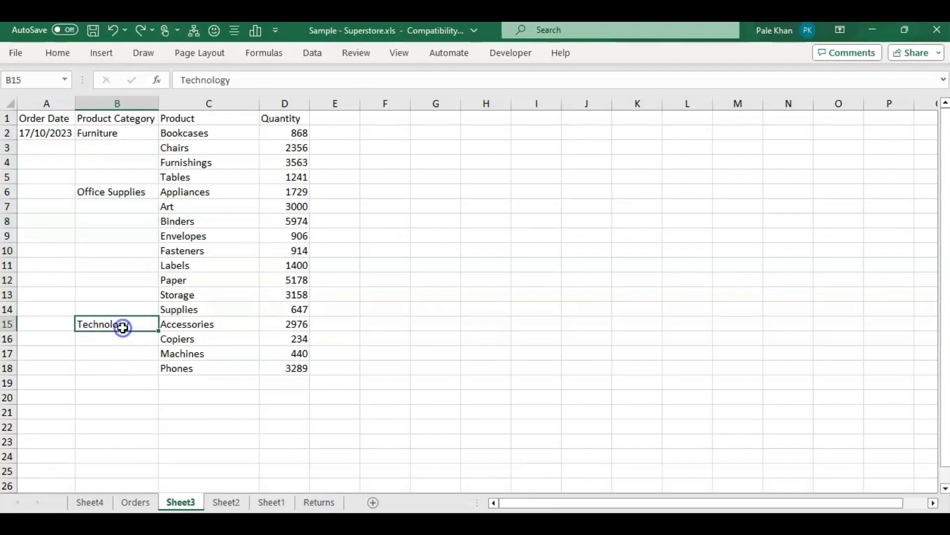
{"action": "left_click", "coordinate": [119, 338]}
{"action": "left_click_drag", "start_coordinate": [120, 337], "coordinate": [127, 373]}
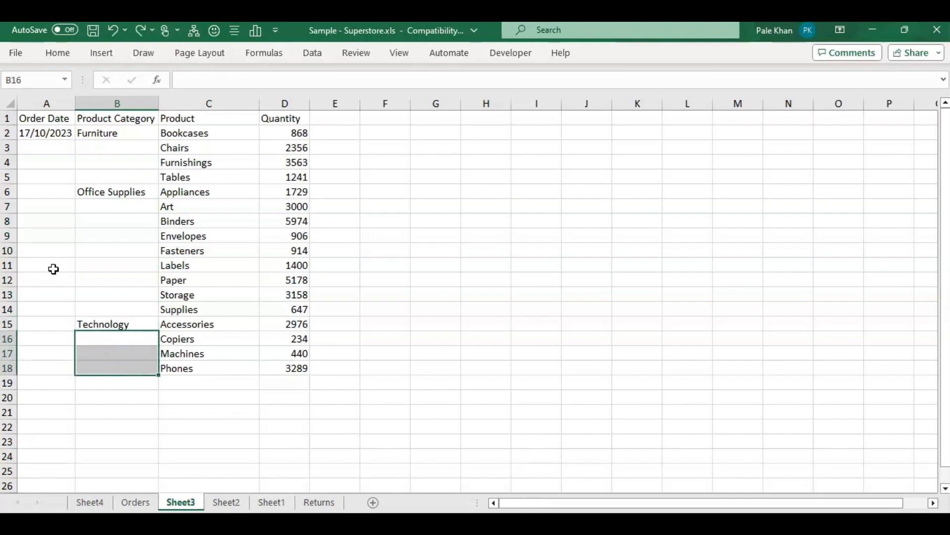
Step: Check which rows beneath each date and category entry in Sheet3 need the value above carried down
{"action": "left_click", "coordinate": [52, 201]}
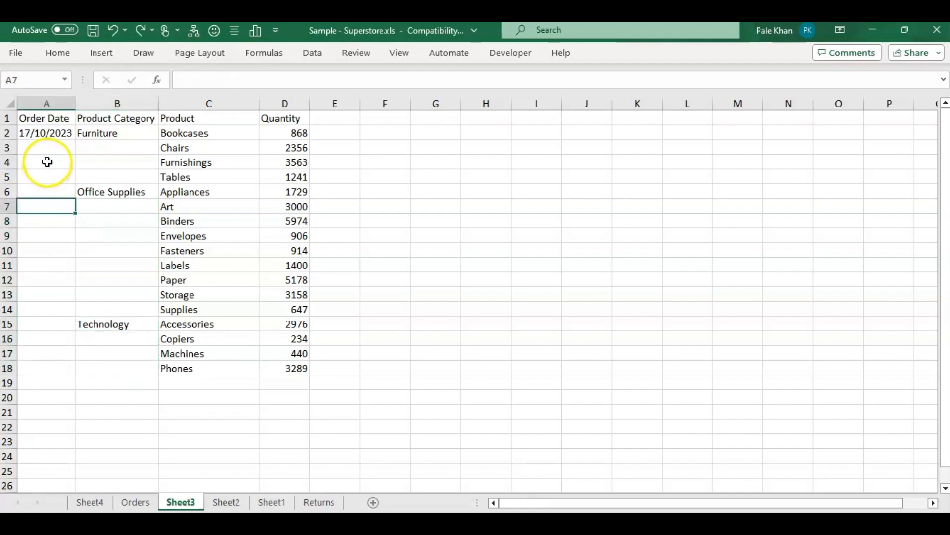
{"action": "left_click", "coordinate": [47, 152]}
{"action": "left_click_drag", "start_coordinate": [47, 152], "coordinate": [52, 324]}
{"action": "left_click", "coordinate": [44, 119]}
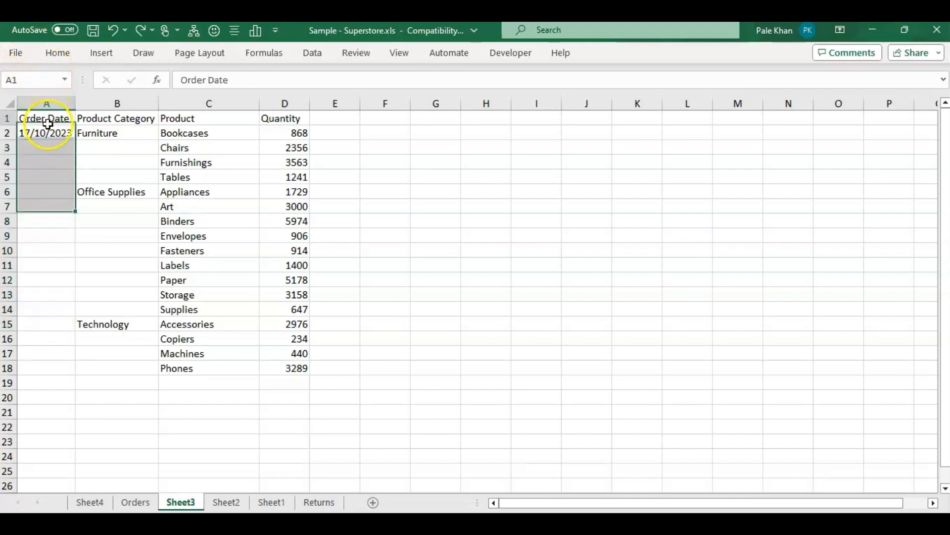
{"action": "left_click_drag", "start_coordinate": [96, 144], "coordinate": [104, 174]}
{"action": "left_click", "coordinate": [110, 132]}
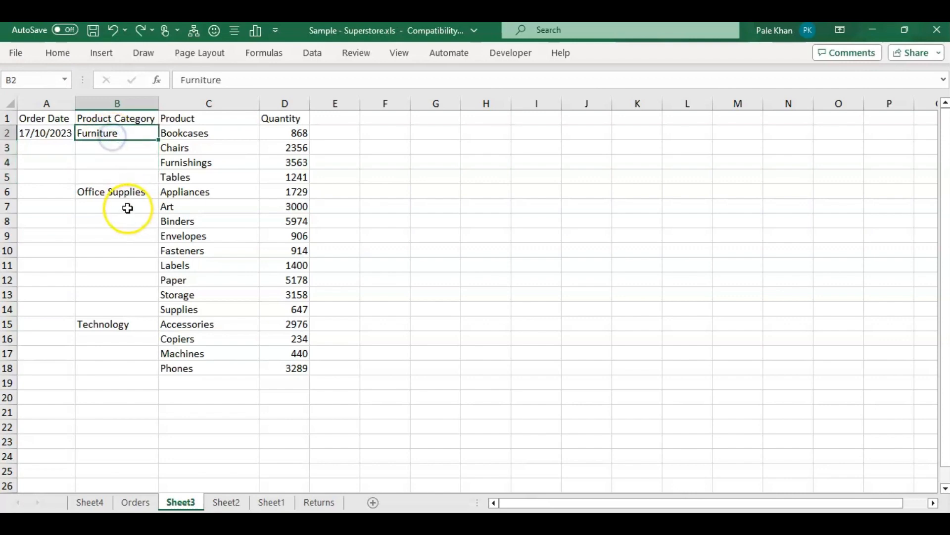
{"action": "left_click_drag", "start_coordinate": [128, 207], "coordinate": [131, 297]}
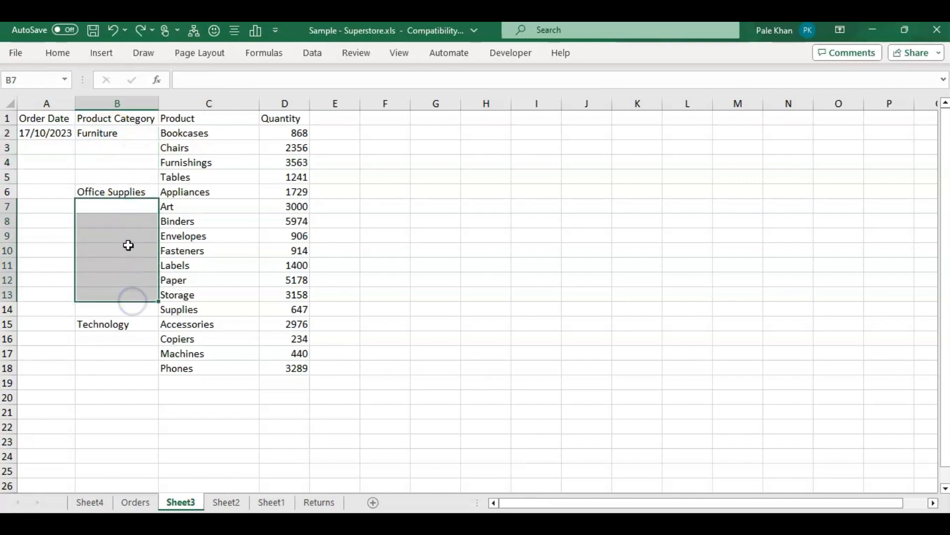
{"action": "left_click_drag", "start_coordinate": [125, 339], "coordinate": [132, 372]}
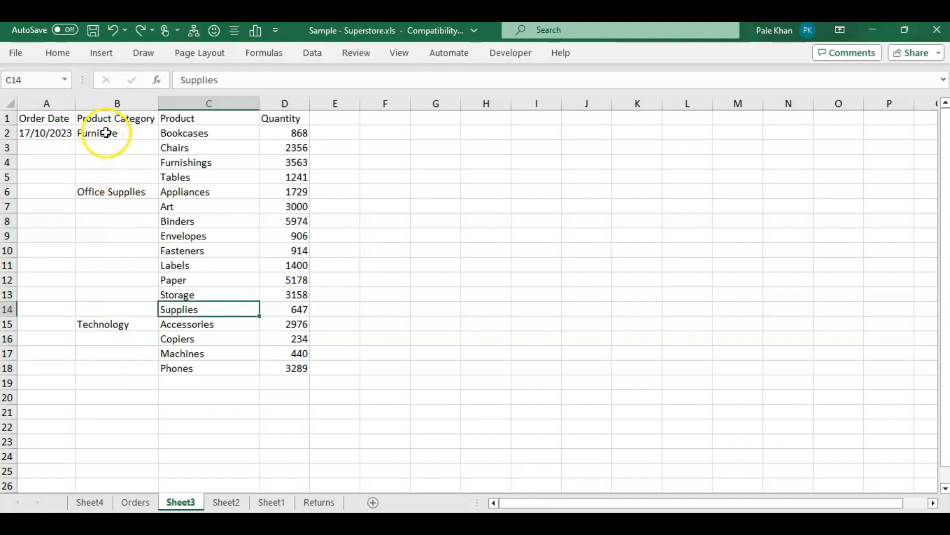
Step: Copy the Furniture category from B2 into the blank Product Category cells B3 to B5
{"action": "left_click", "coordinate": [106, 132]}
{"action": "key", "text": "ctrl+c"}
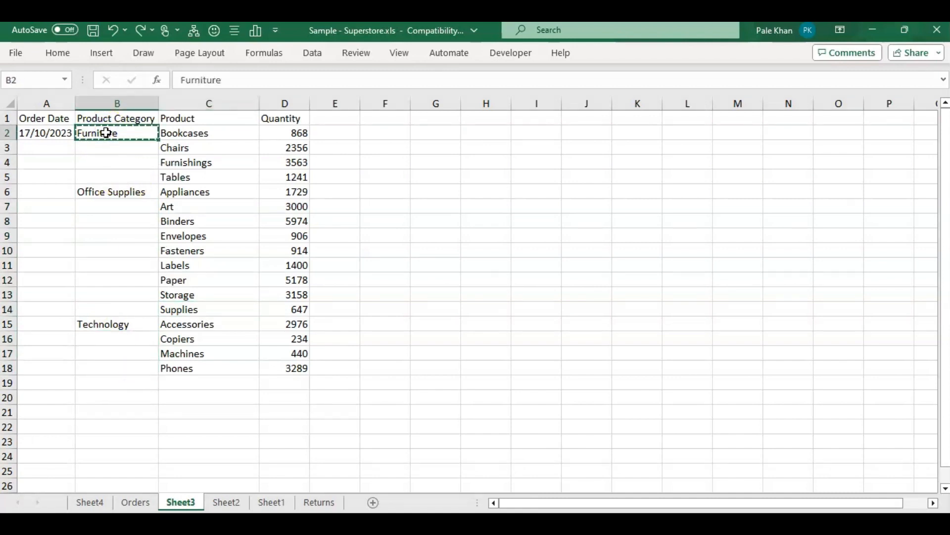
{"action": "left_click_drag", "start_coordinate": [106, 145], "coordinate": [107, 174]}
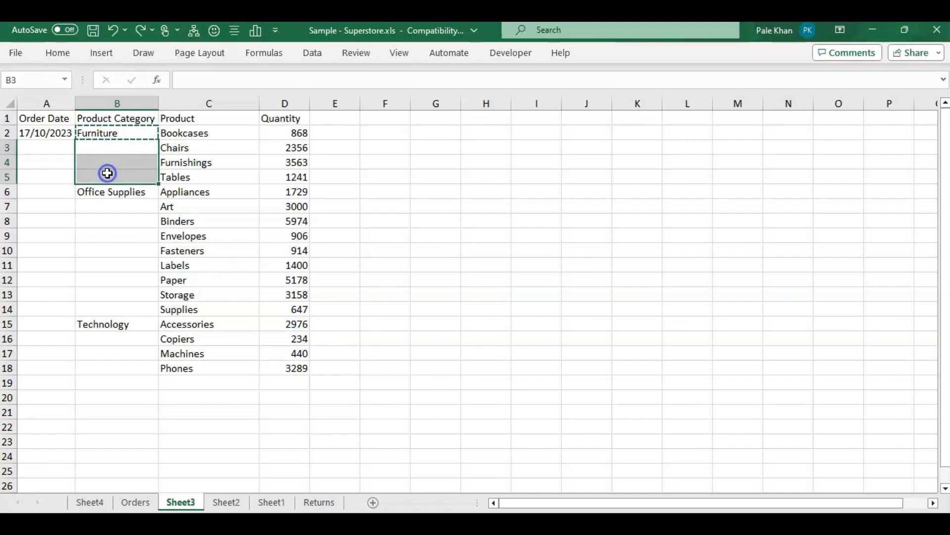
{"action": "key", "text": "ctrl+v"}
{"action": "left_click", "coordinate": [107, 204]}
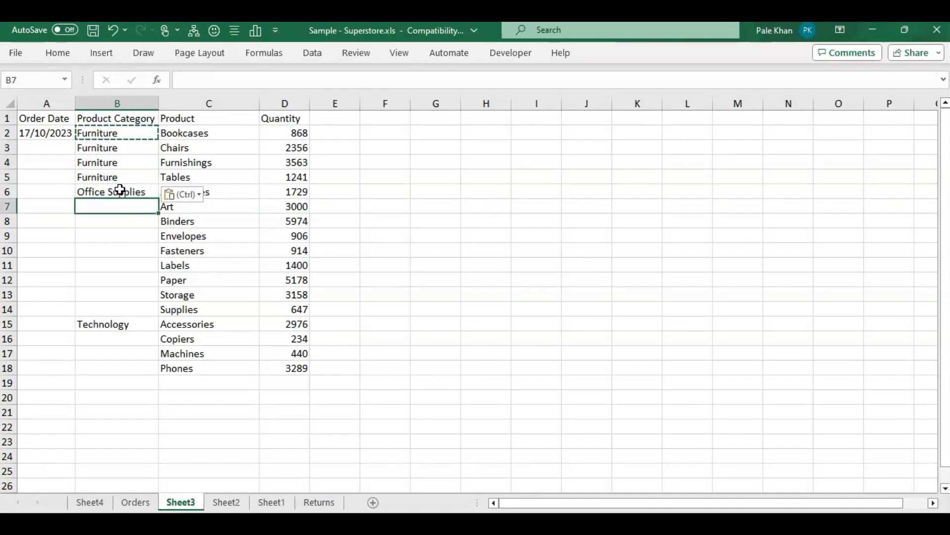
Step: Auto-fill Office Supplies from B6 down the blank Product Category cells through B14
{"action": "left_click", "coordinate": [120, 190]}
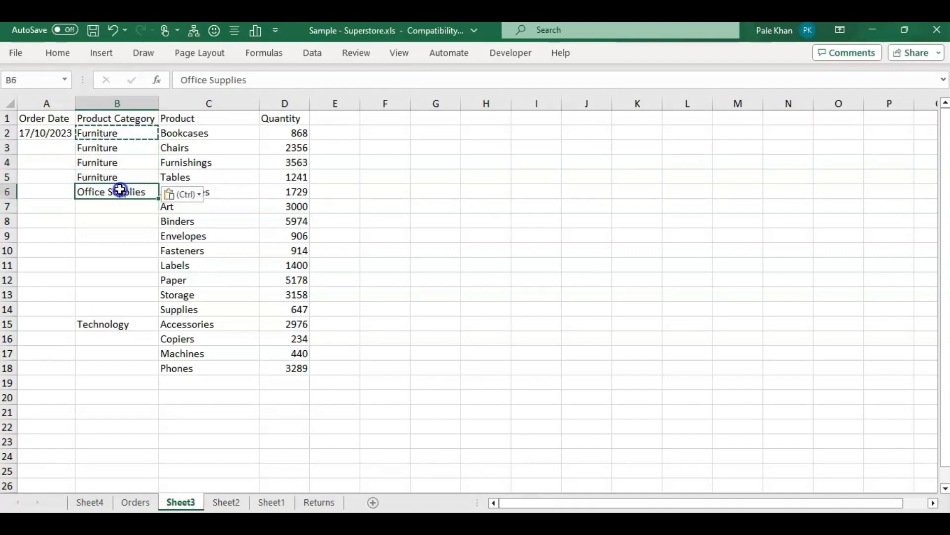
{"action": "double_click", "coordinate": [159, 199]}
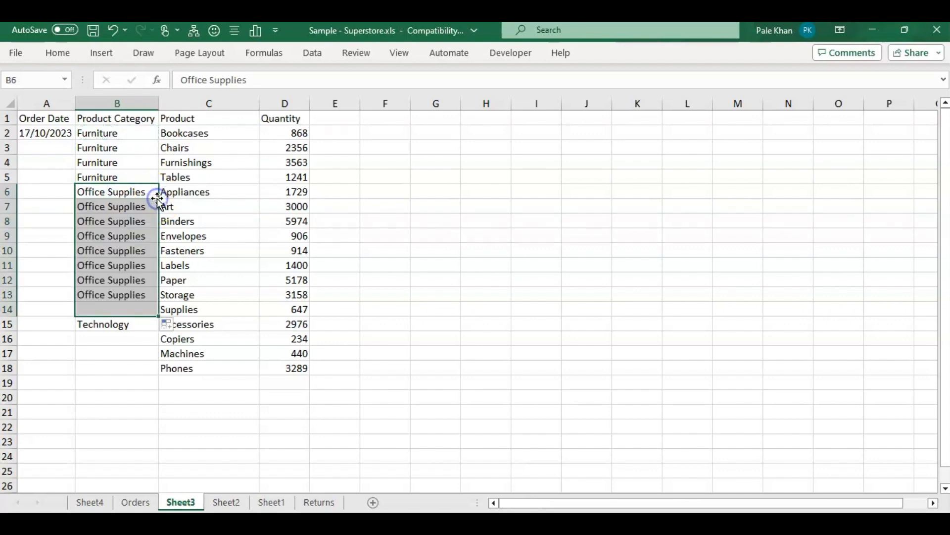
{"action": "left_click", "coordinate": [182, 269]}
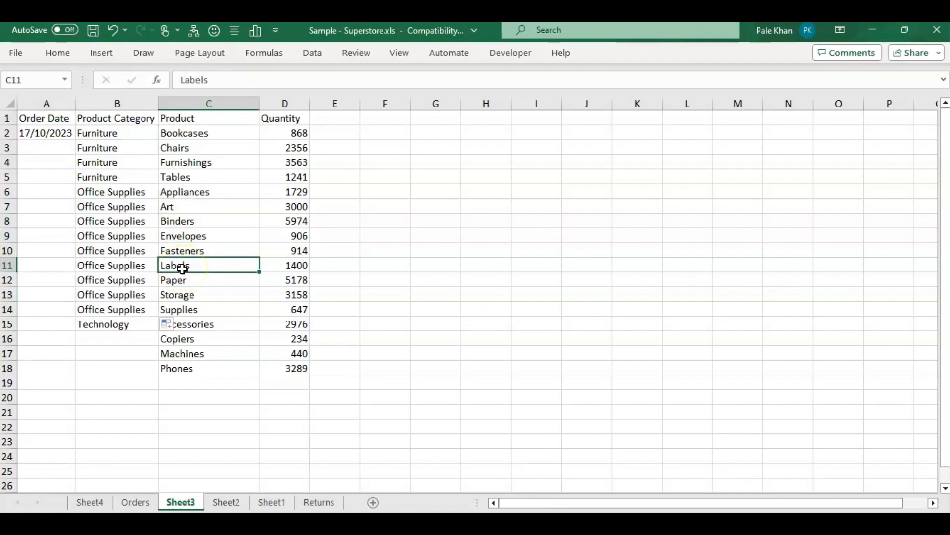
{"action": "left_click", "coordinate": [194, 273]}
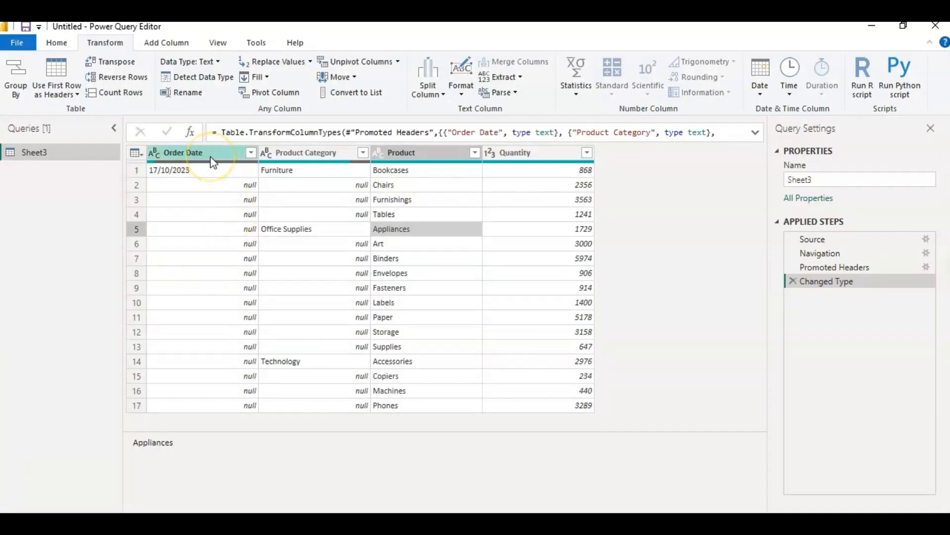
Step: Switch to Power Query Editor and fill the null cells of the Order Date and Product Category columns downward
{"action": "left_click", "coordinate": [213, 160]}
{"action": "left_click", "coordinate": [286, 154], "text": "ctrl"}
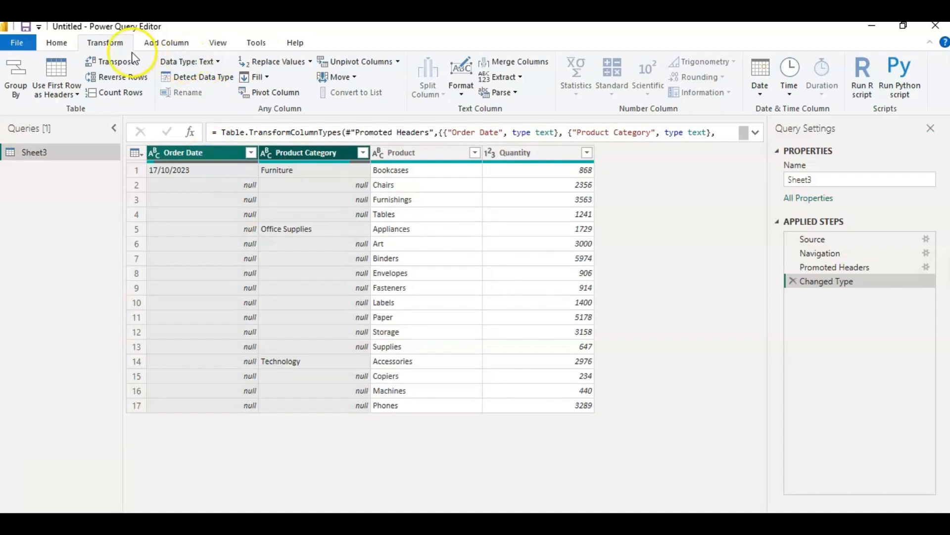
{"action": "left_click", "coordinate": [114, 46]}
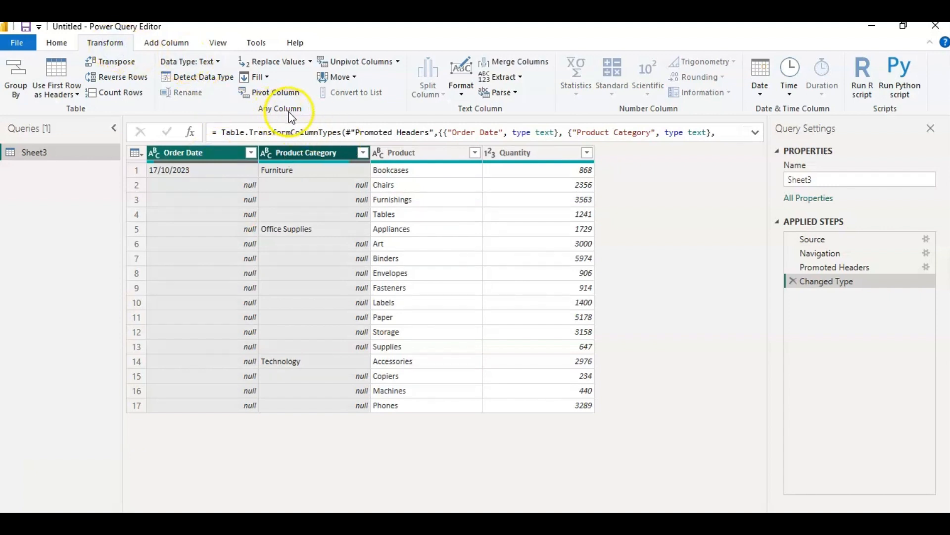
{"action": "left_click", "coordinate": [269, 77]}
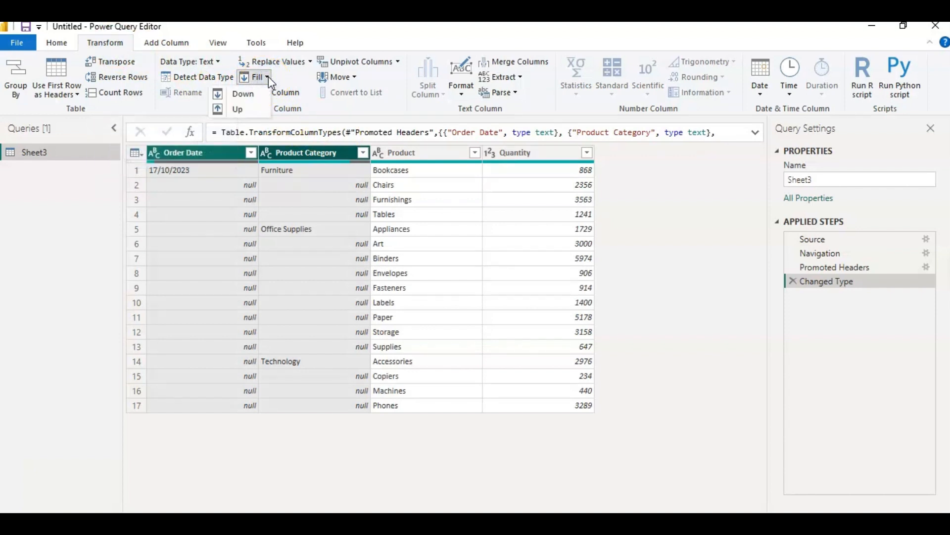
{"action": "left_click", "coordinate": [252, 109]}
{"action": "left_click", "coordinate": [250, 101]}
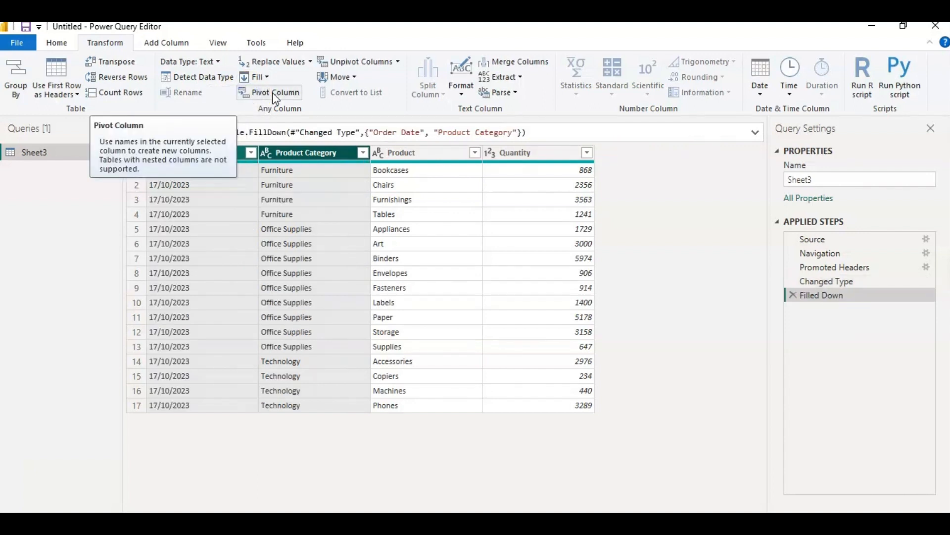
{"action": "left_click", "coordinate": [268, 188]}
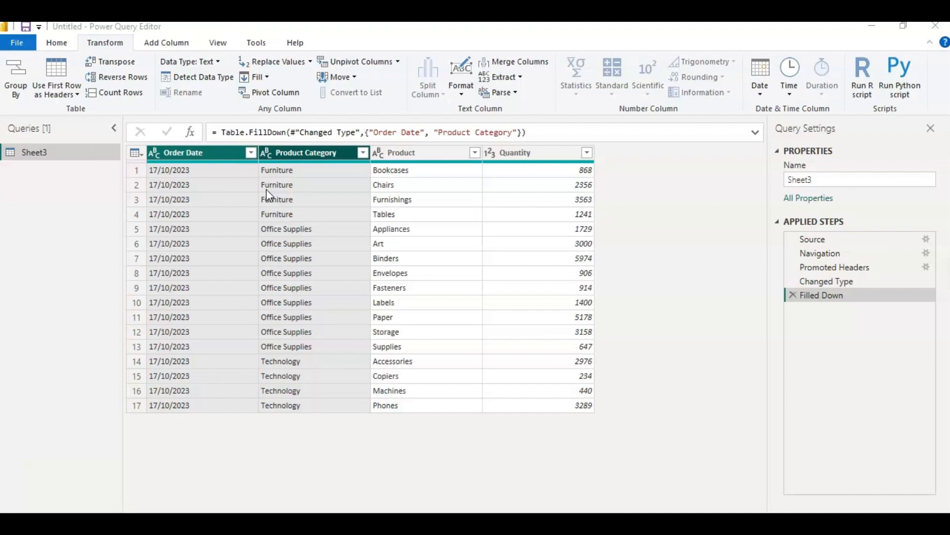
Step: Delete the applied fill-down step and fill the null cells of only the Product Category column upward
{"action": "left_click", "coordinate": [793, 294]}
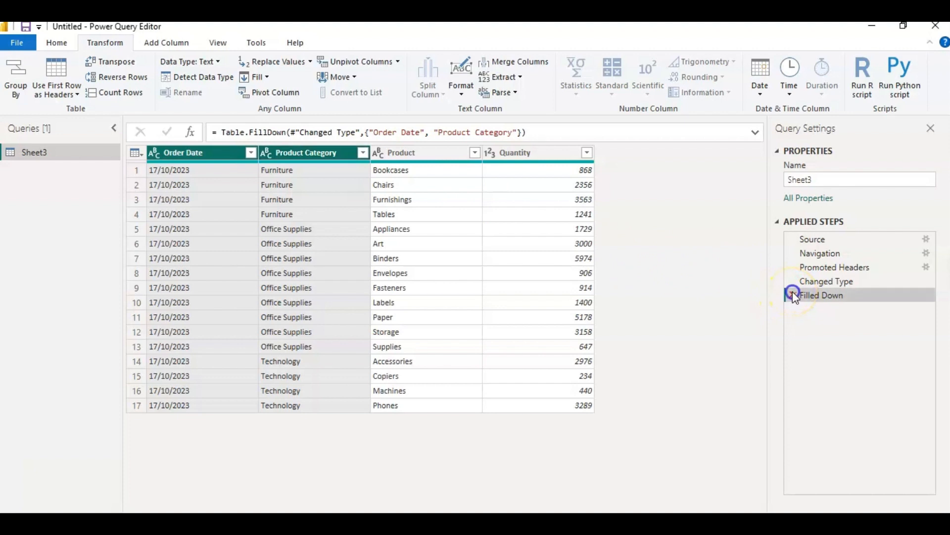
{"action": "left_click", "coordinate": [315, 153]}
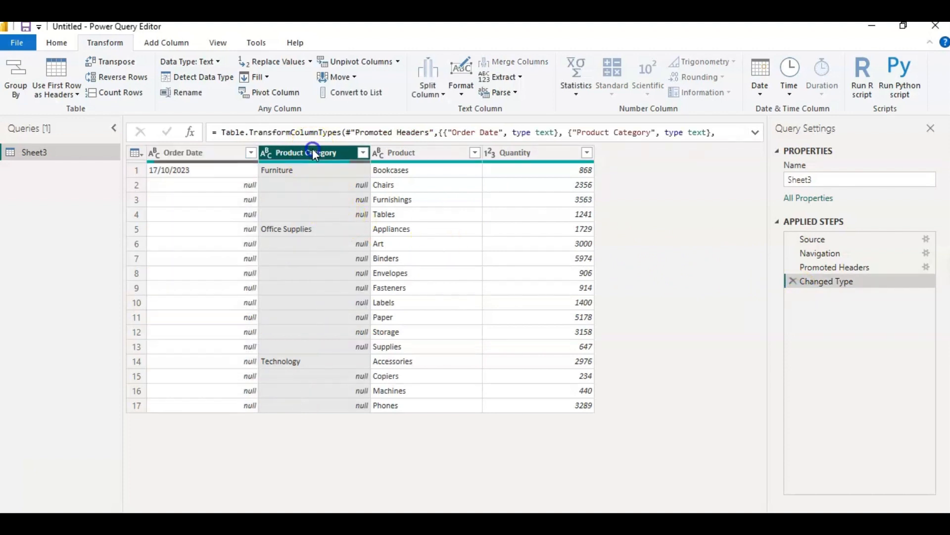
{"action": "left_click", "coordinate": [267, 78]}
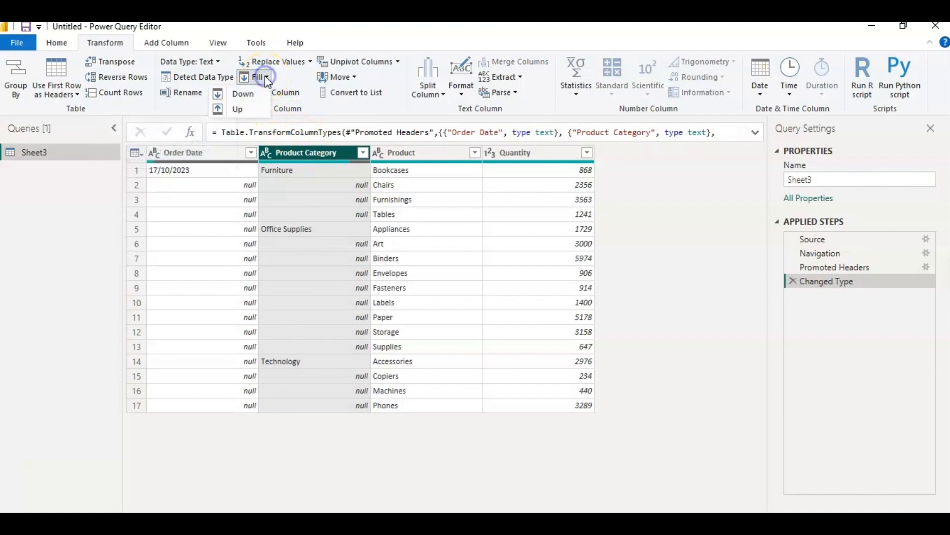
{"action": "left_click", "coordinate": [239, 109]}
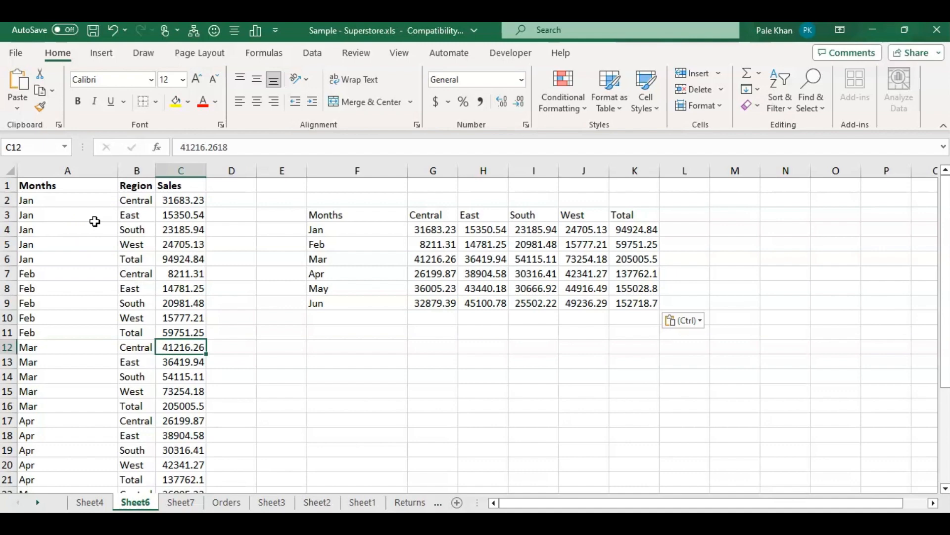
Step: Switch to Sheet6 of the Superstore workbook in Excel and examine how the Months, Region and Sales rows are arranged for each month
{"action": "left_click_drag", "start_coordinate": [132, 201], "coordinate": [140, 240]}
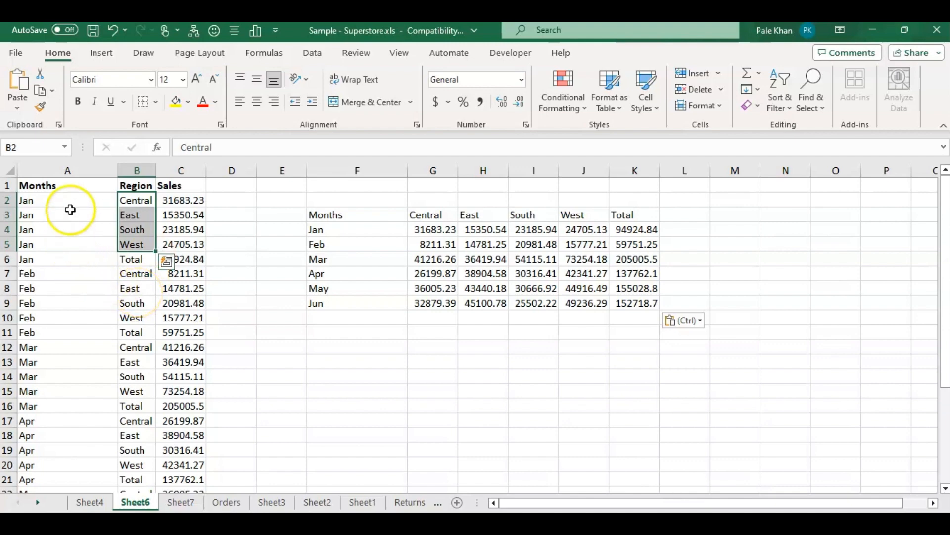
{"action": "left_click", "coordinate": [75, 181]}
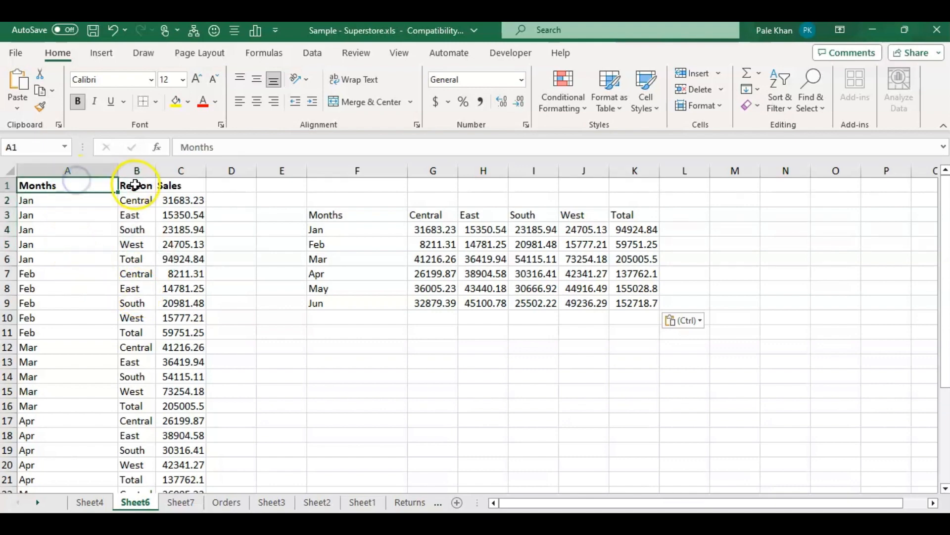
{"action": "left_click", "coordinate": [136, 183]}
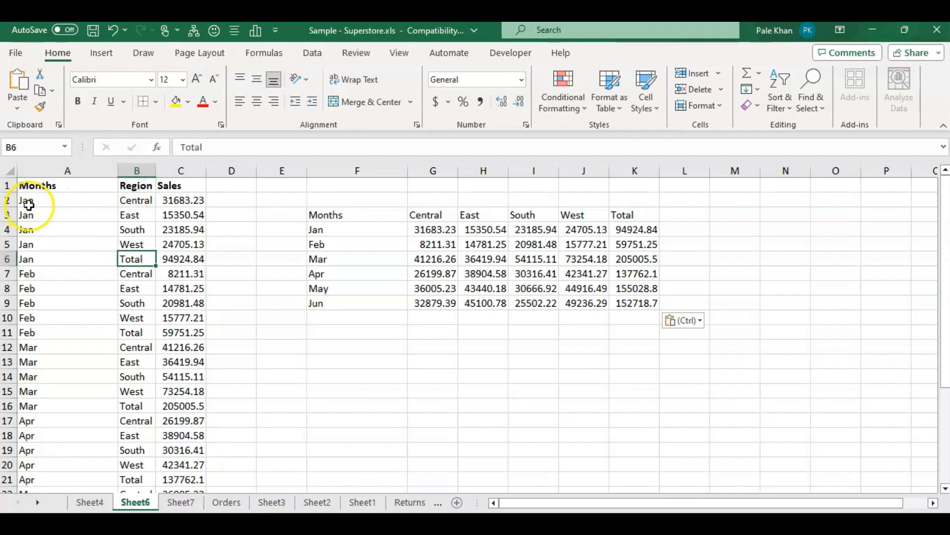
{"action": "left_click", "coordinate": [28, 202]}
{"action": "left_click_drag", "start_coordinate": [29, 203], "coordinate": [190, 256]}
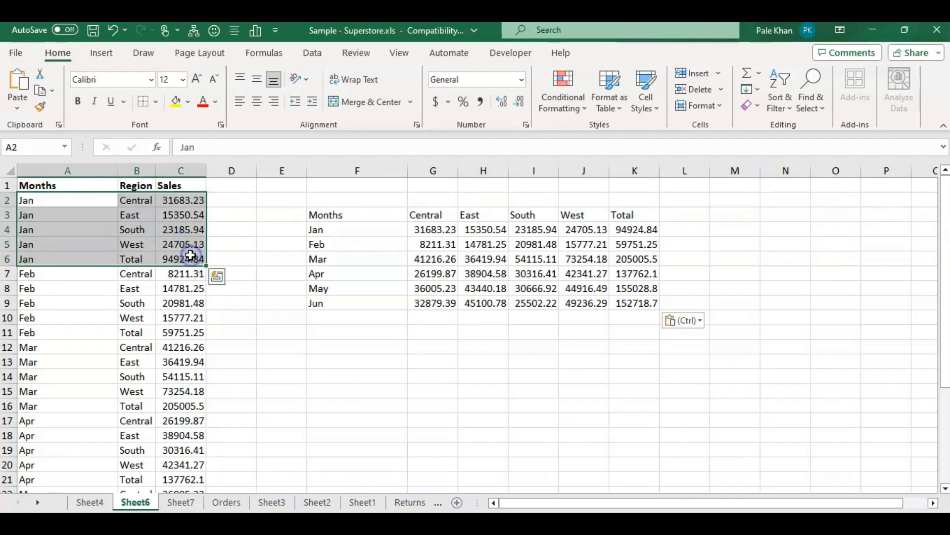
{"action": "left_click", "coordinate": [74, 255]}
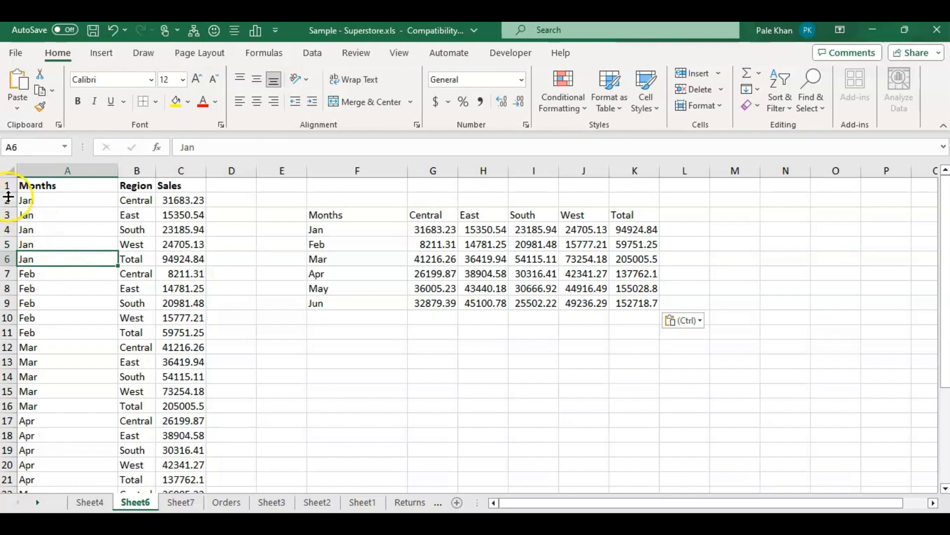
{"action": "left_click", "coordinate": [8, 200]}
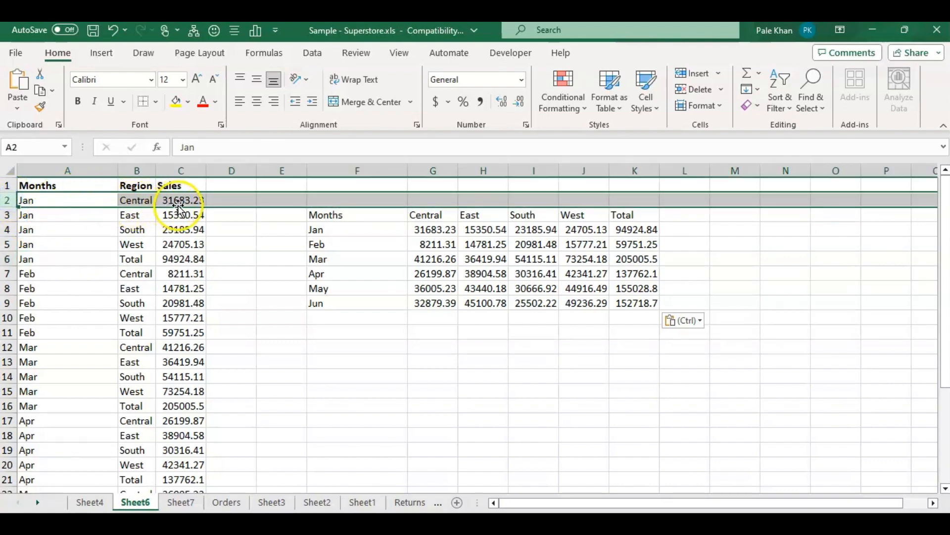
{"action": "left_click", "coordinate": [128, 218]}
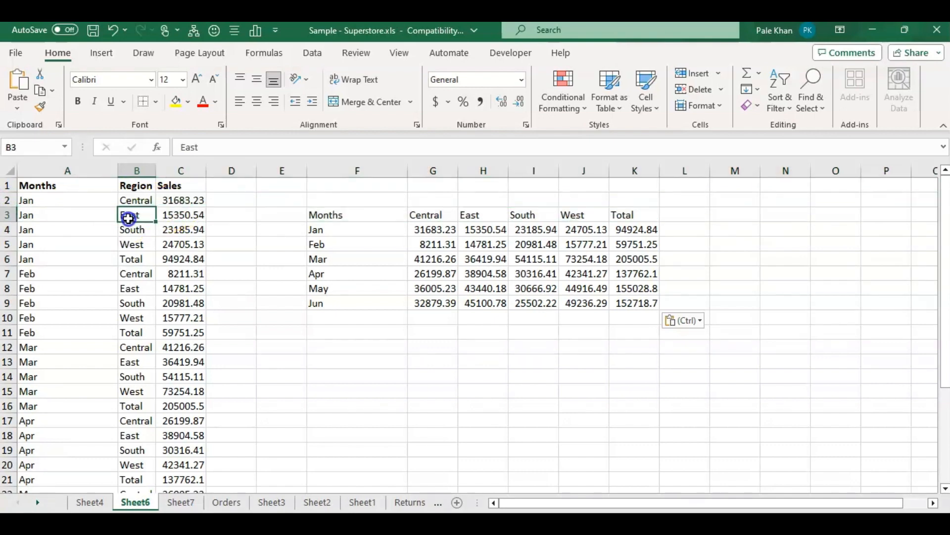
{"action": "left_click_drag", "start_coordinate": [128, 219], "coordinate": [195, 216]}
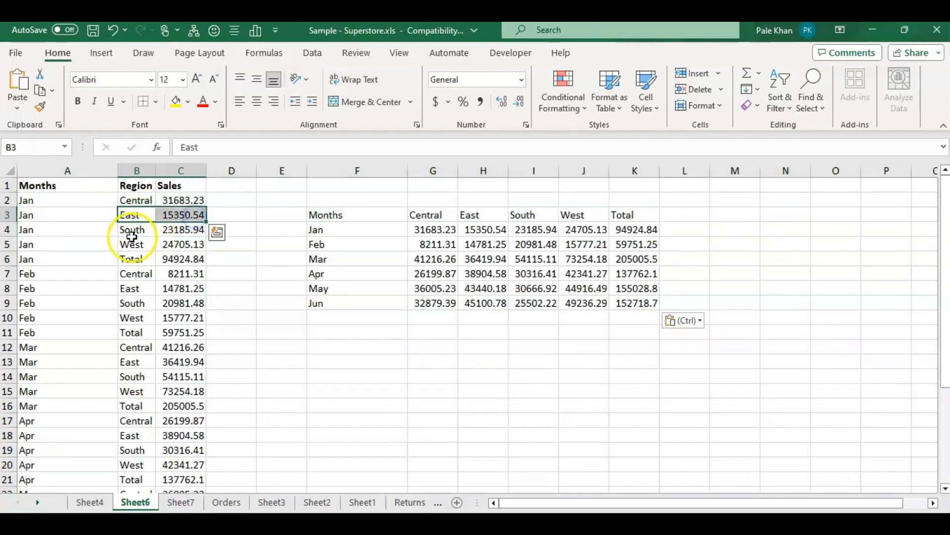
{"action": "left_click_drag", "start_coordinate": [129, 230], "coordinate": [174, 242]}
{"action": "left_click", "coordinate": [134, 258]}
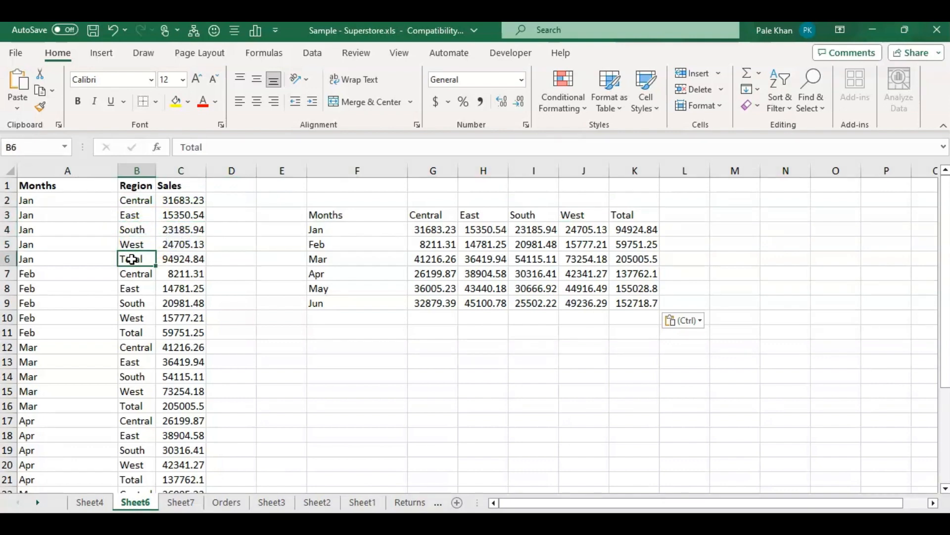
{"action": "left_click_drag", "start_coordinate": [132, 259], "coordinate": [178, 260]}
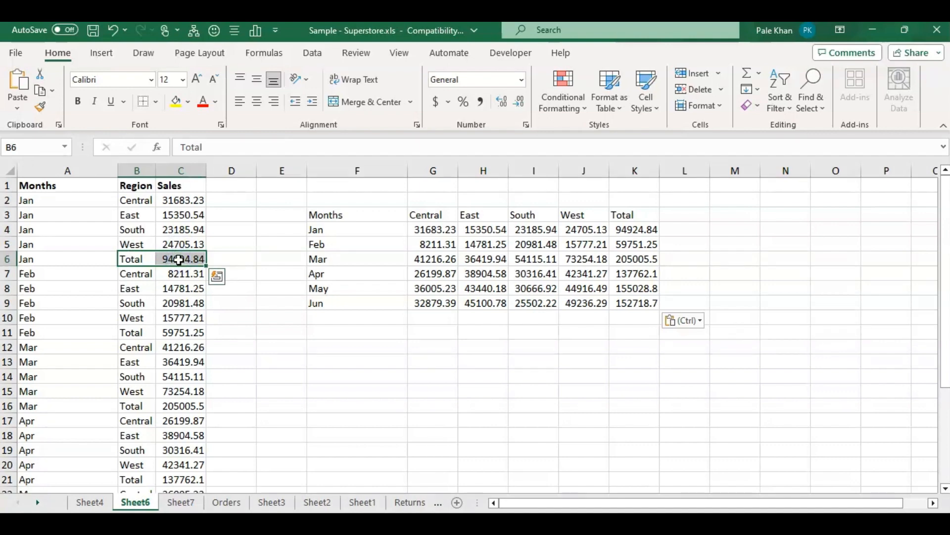
{"action": "left_click", "coordinate": [101, 317]}
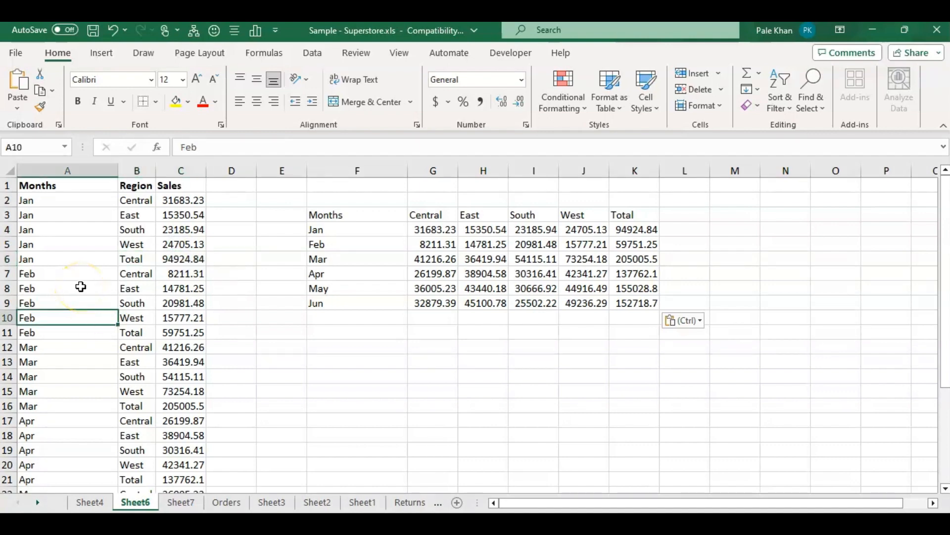
{"action": "scroll", "coordinate": [80, 287], "scroll_direction": "down", "scroll_amount": 8}
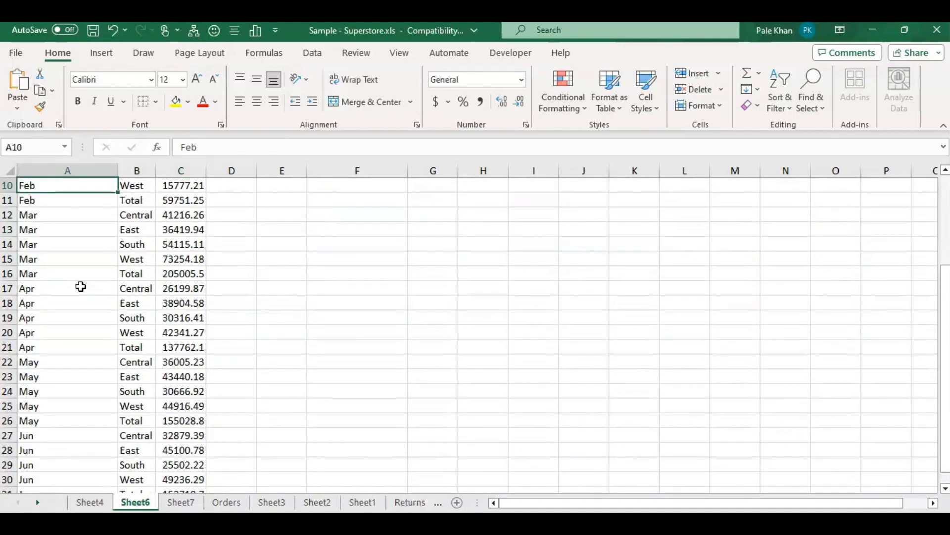
{"action": "scroll", "coordinate": [81, 287], "scroll_direction": "up", "scroll_amount": 8}
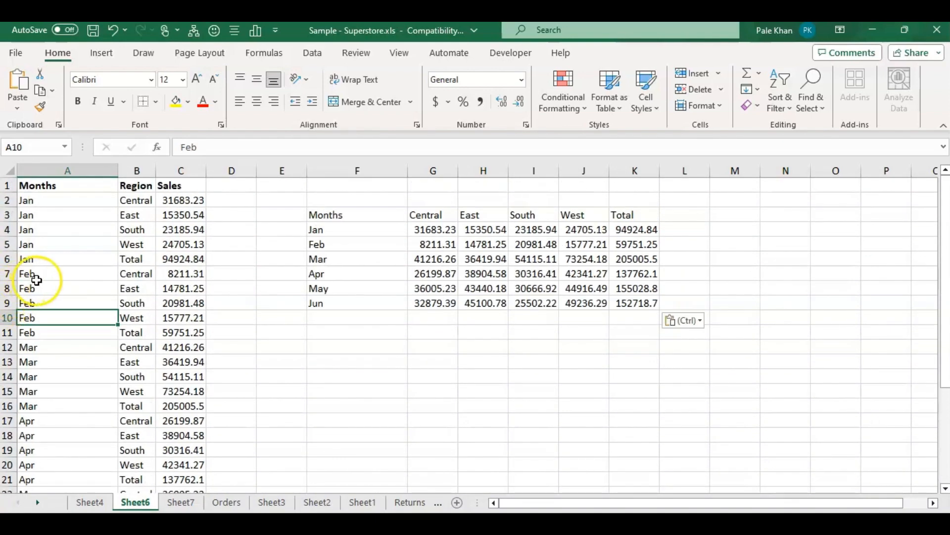
{"action": "left_click", "coordinate": [69, 257]}
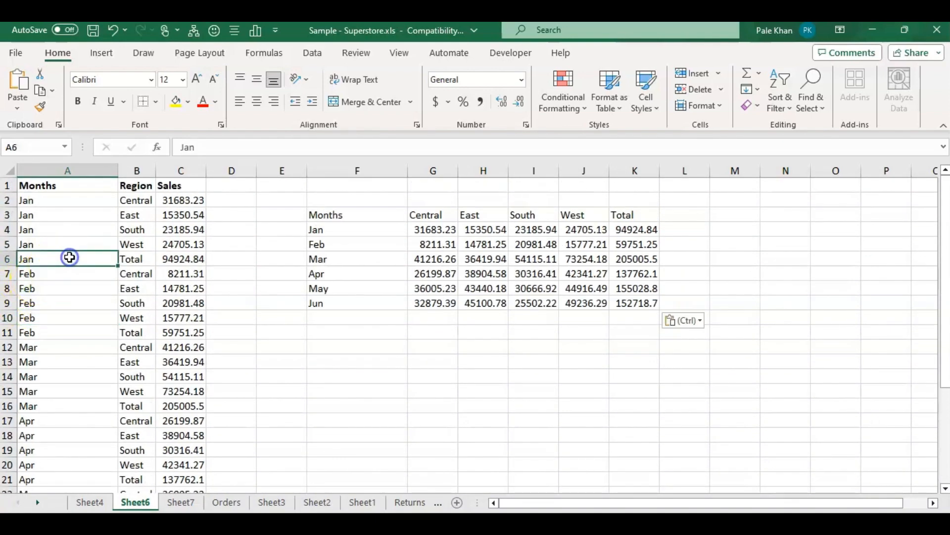
Step: Examine the crosstab table in F3:K9, comparing its month rows, region column headings and sales values
{"action": "left_click_drag", "start_coordinate": [357, 214], "coordinate": [675, 318]}
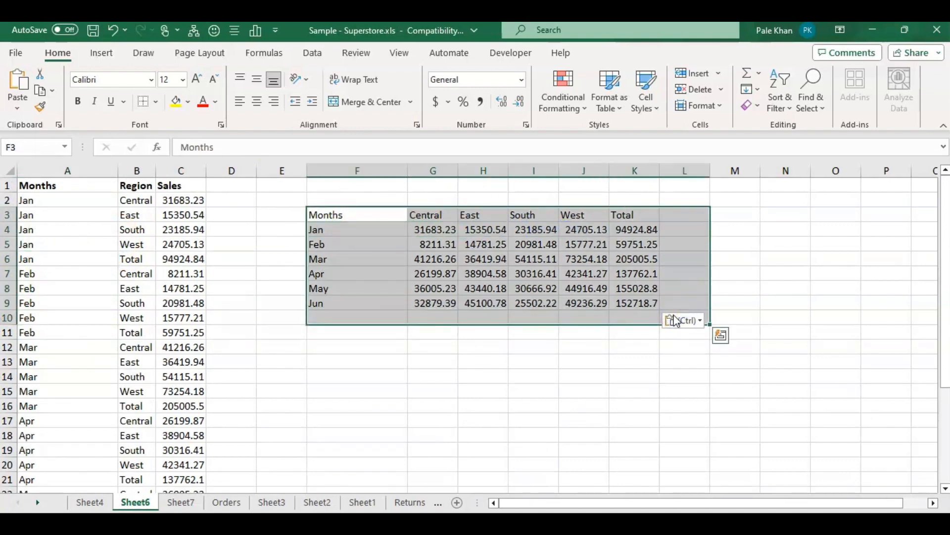
{"action": "left_click", "coordinate": [349, 233]}
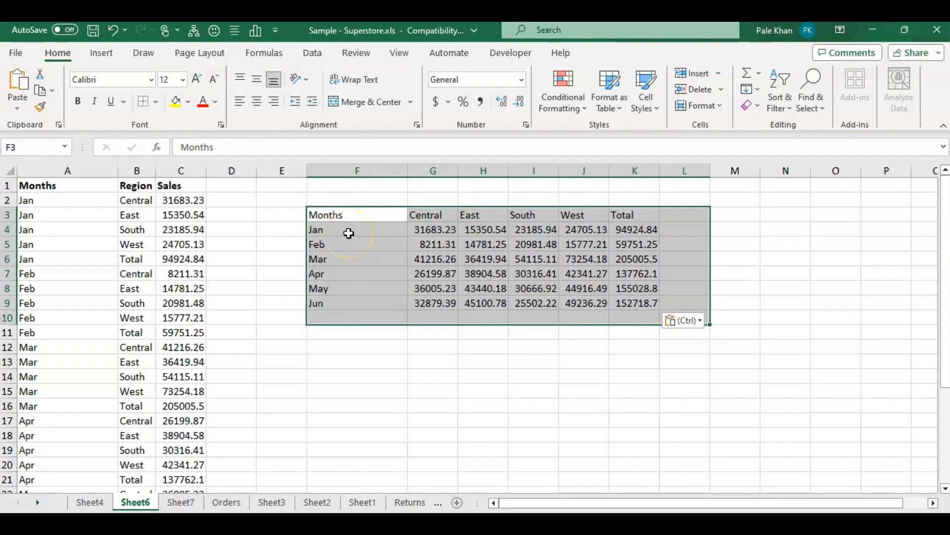
{"action": "left_click_drag", "start_coordinate": [349, 233], "coordinate": [356, 300]}
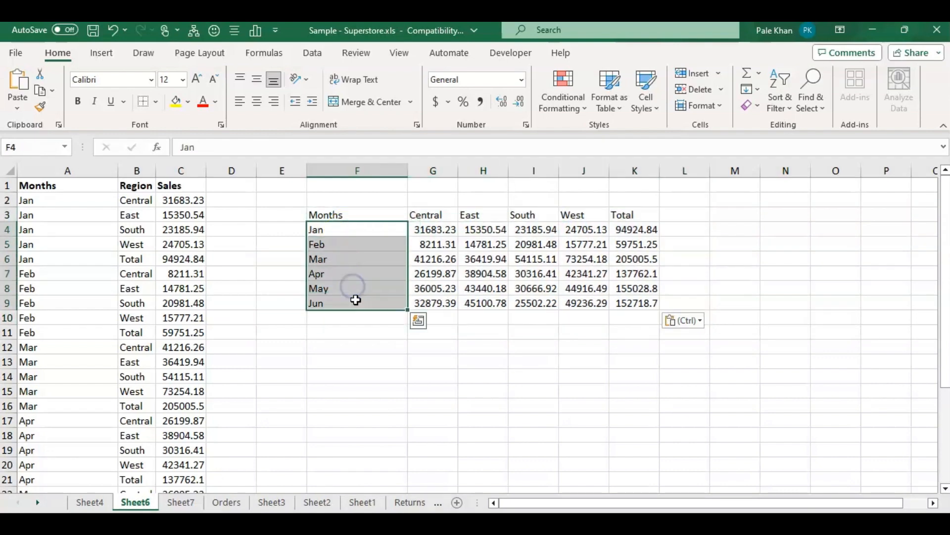
{"action": "left_click", "coordinate": [428, 217]}
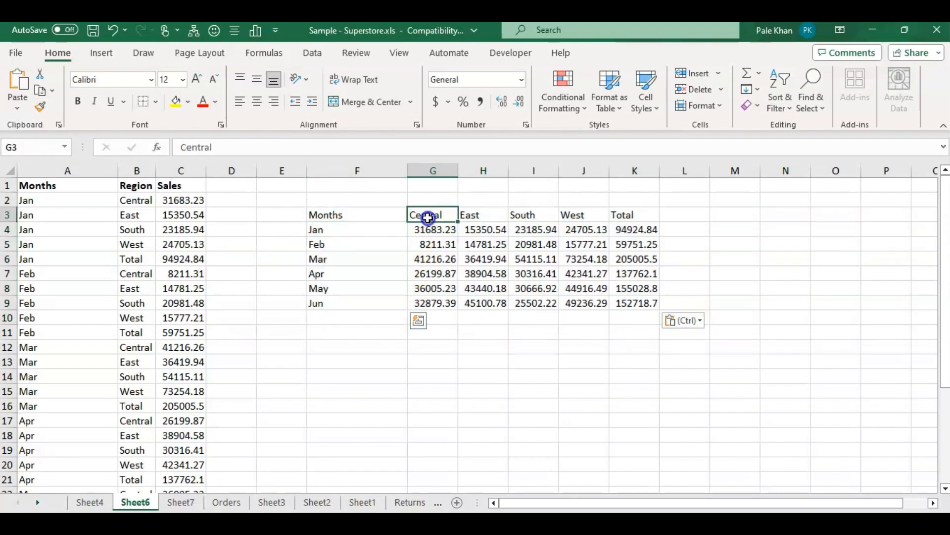
{"action": "left_click_drag", "start_coordinate": [429, 217], "coordinate": [622, 214]}
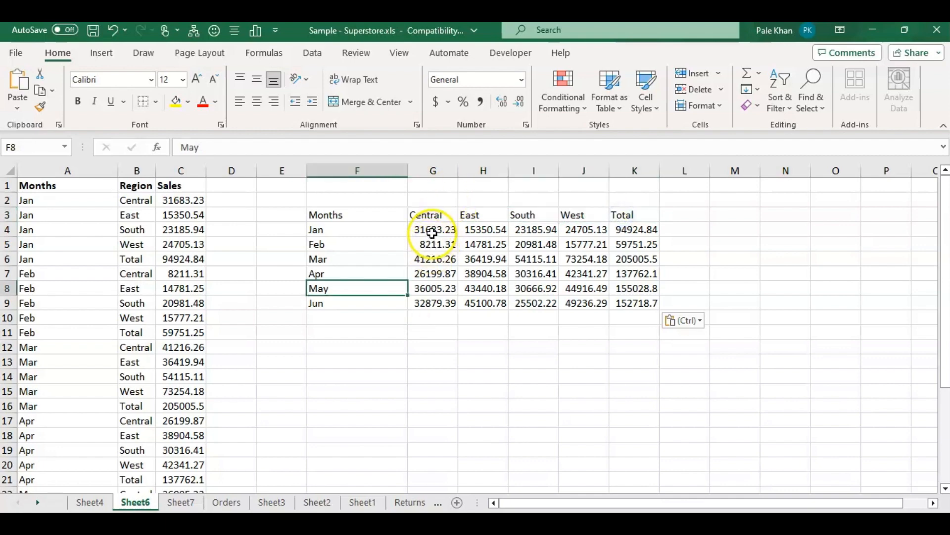
{"action": "left_click_drag", "start_coordinate": [432, 233], "coordinate": [599, 289]}
{"action": "left_click", "coordinate": [432, 361]}
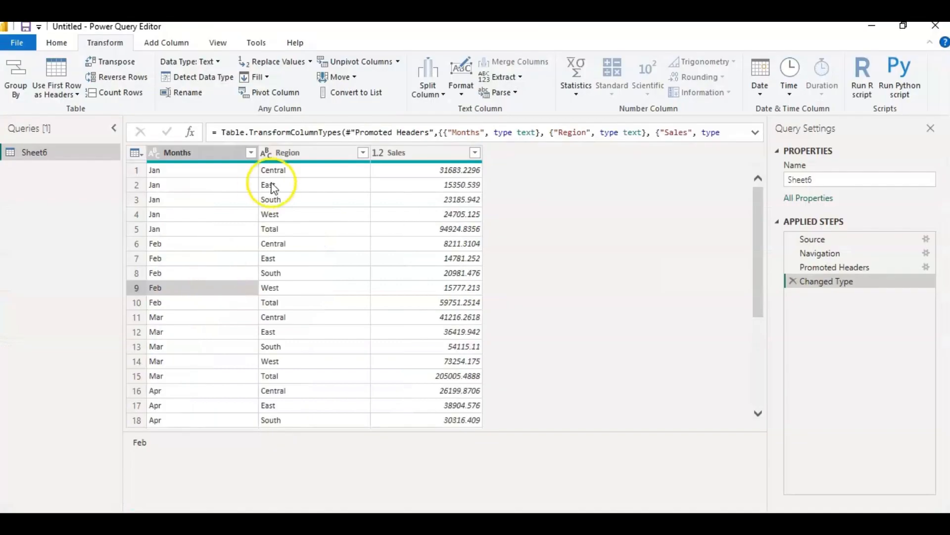
Step: In Power Query Editor, pivot the Region column using Sales as the values column with the Don't Aggregate option
{"action": "scroll", "coordinate": [292, 184], "scroll_direction": "down", "scroll_amount": 4}
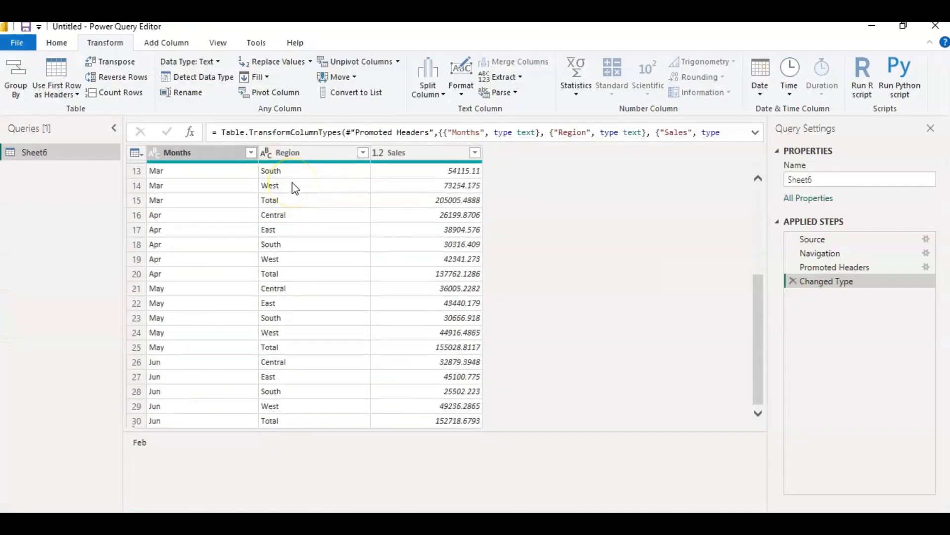
{"action": "scroll", "coordinate": [291, 186], "scroll_direction": "up", "scroll_amount": 4}
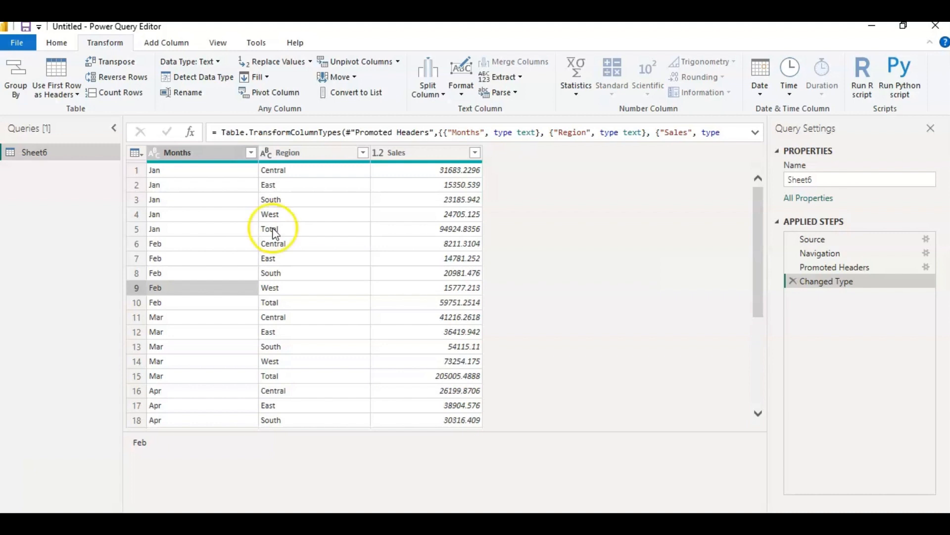
{"action": "left_click", "coordinate": [299, 156]}
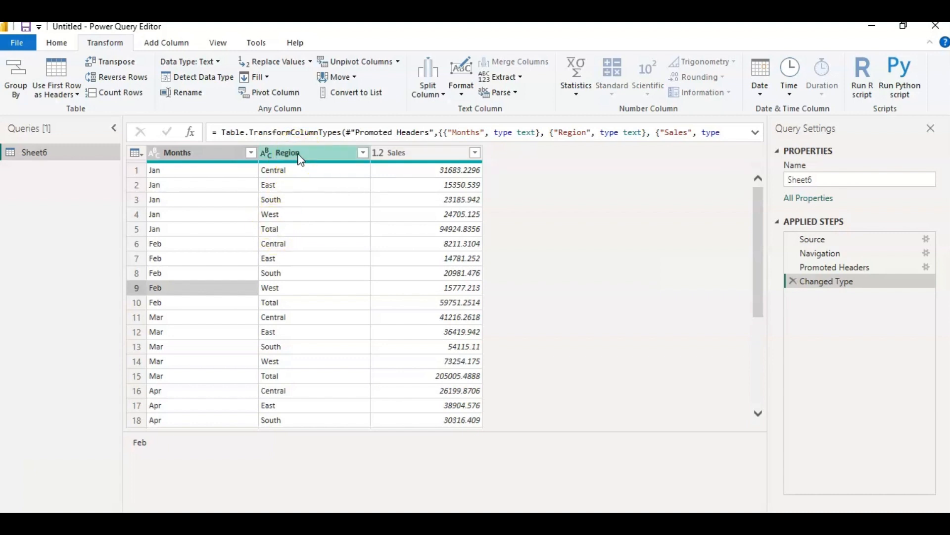
{"action": "left_click", "coordinate": [299, 155]}
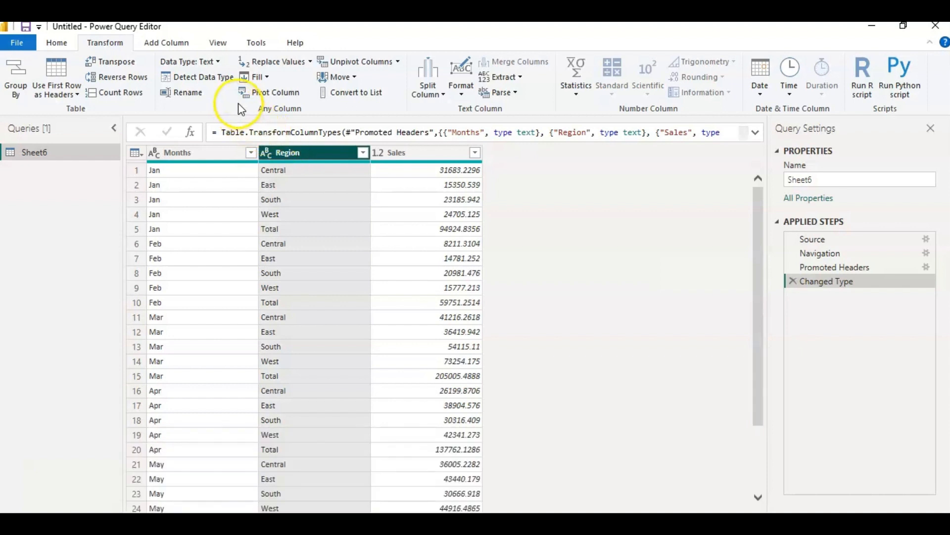
{"action": "left_click", "coordinate": [272, 94]}
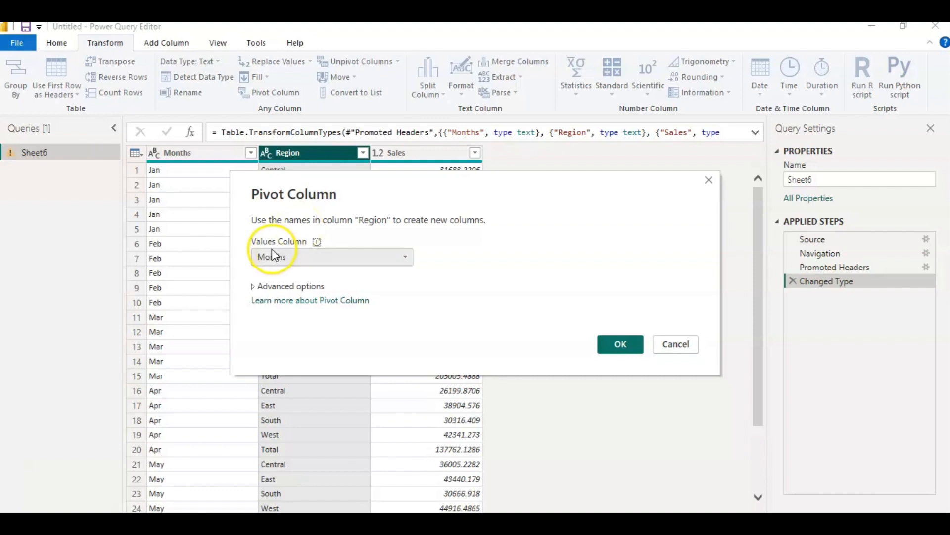
{"action": "left_click", "coordinate": [299, 260]}
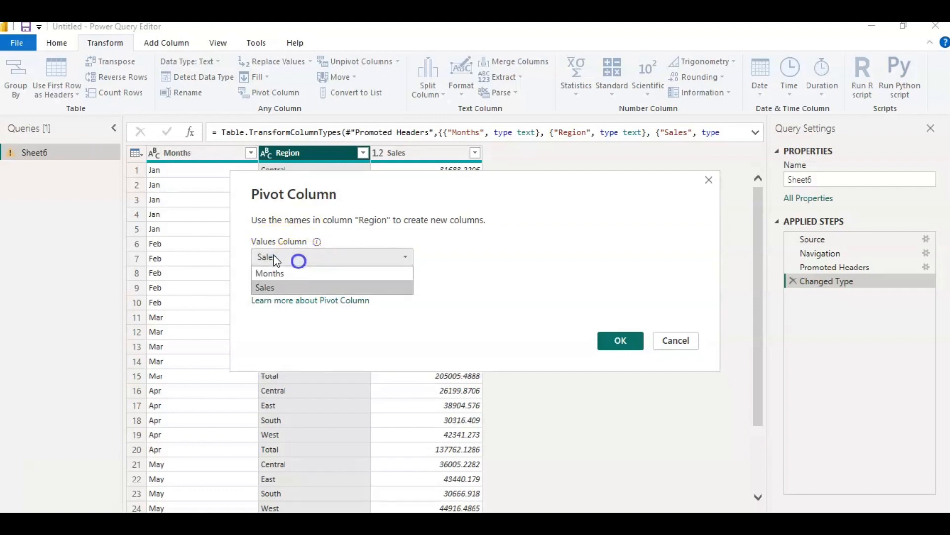
{"action": "left_click", "coordinate": [299, 285]}
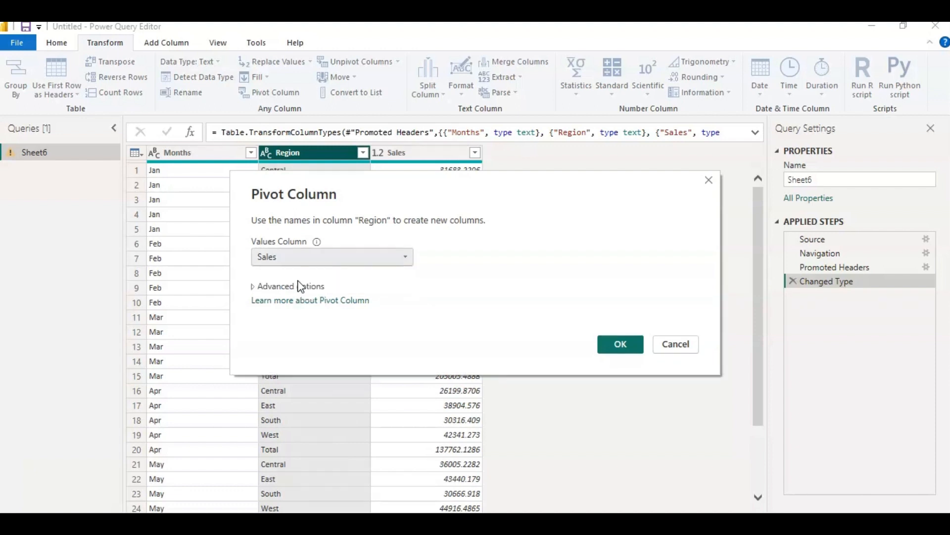
{"action": "left_click", "coordinate": [254, 287]}
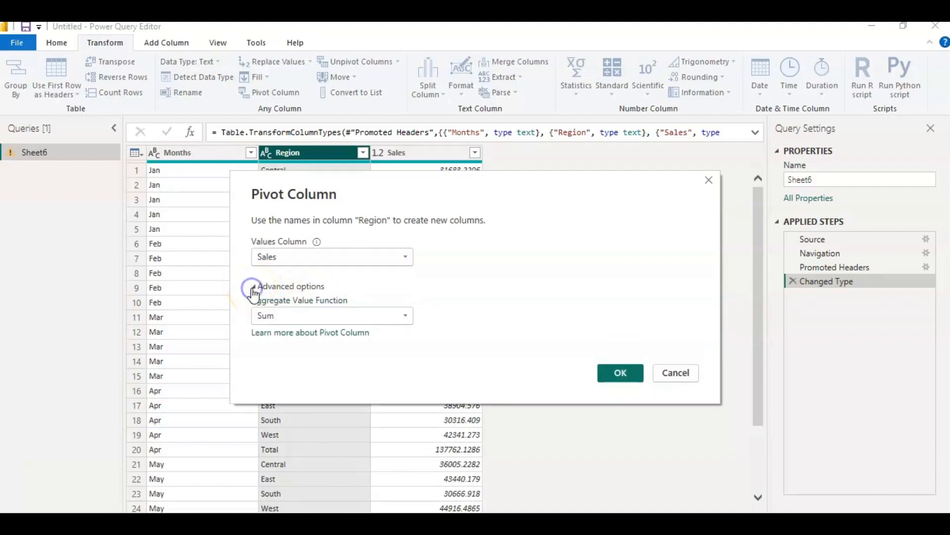
{"action": "left_click", "coordinate": [289, 317]}
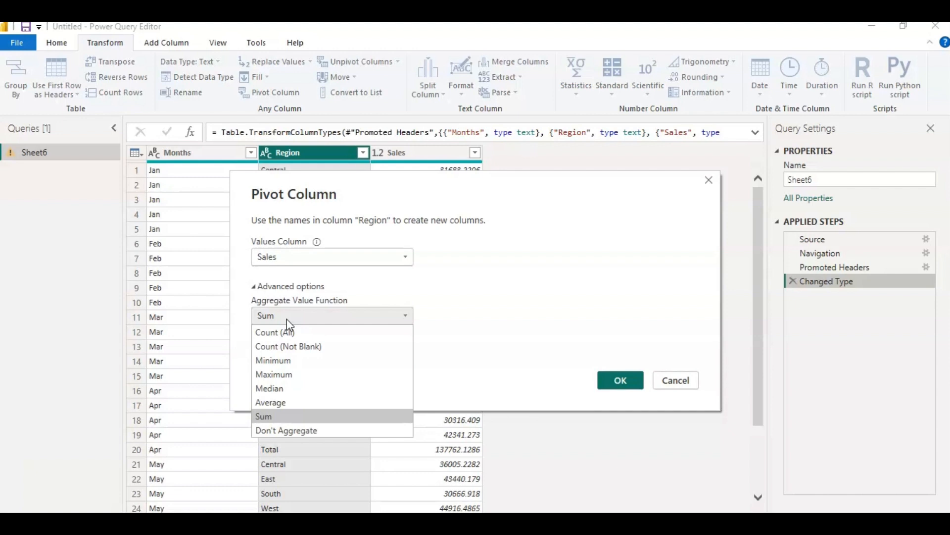
{"action": "left_click", "coordinate": [323, 434]}
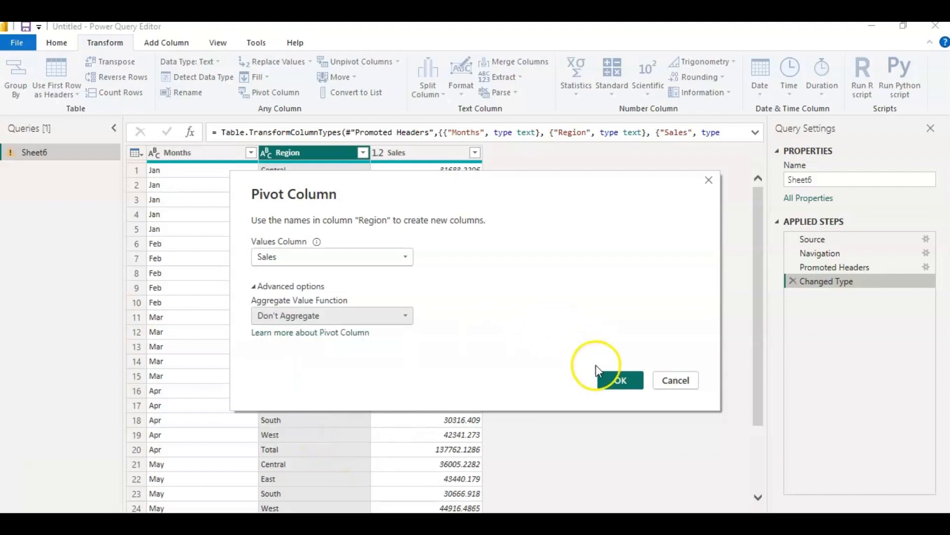
{"action": "left_click", "coordinate": [619, 380]}
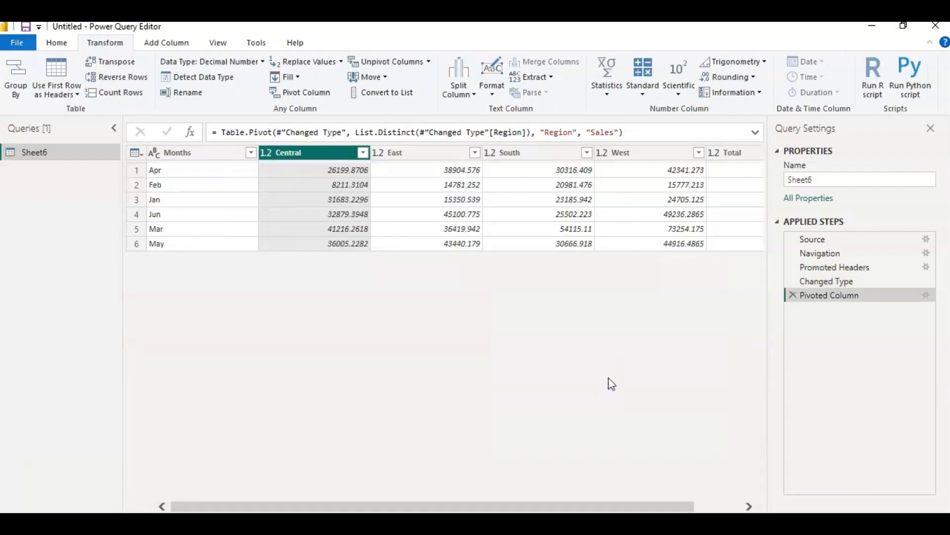
{"action": "left_click", "coordinate": [602, 380]}
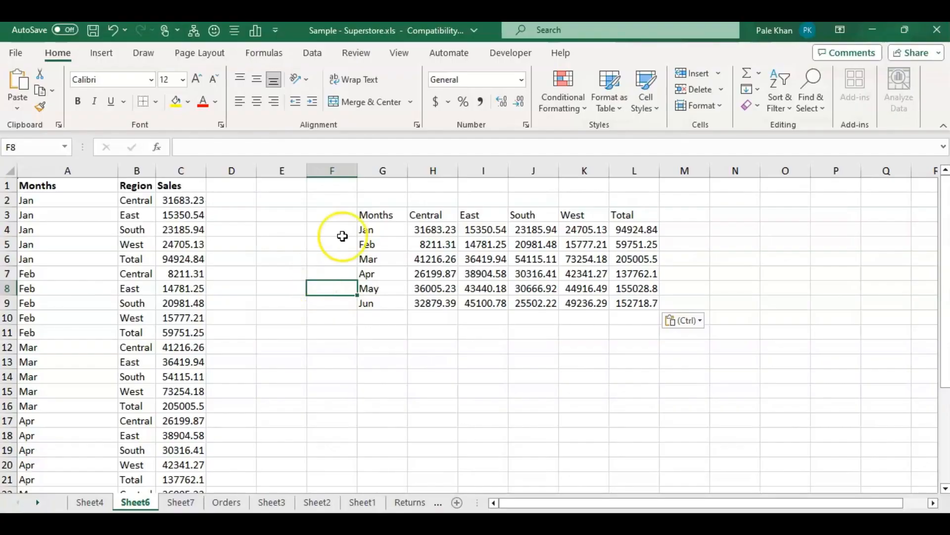
Step: Switch to Excel's Sheet6 and compare the crosstab in G3:L9 with the original Months, Region and Sales list
{"action": "left_click_drag", "start_coordinate": [374, 213], "coordinate": [637, 303]}
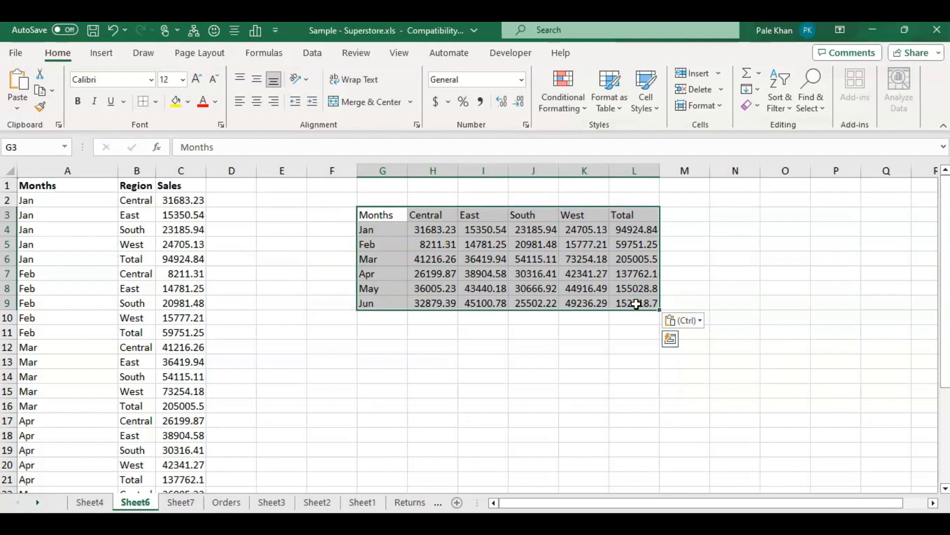
{"action": "left_click_drag", "start_coordinate": [38, 185], "coordinate": [181, 426]}
{"action": "left_click", "coordinate": [268, 402]}
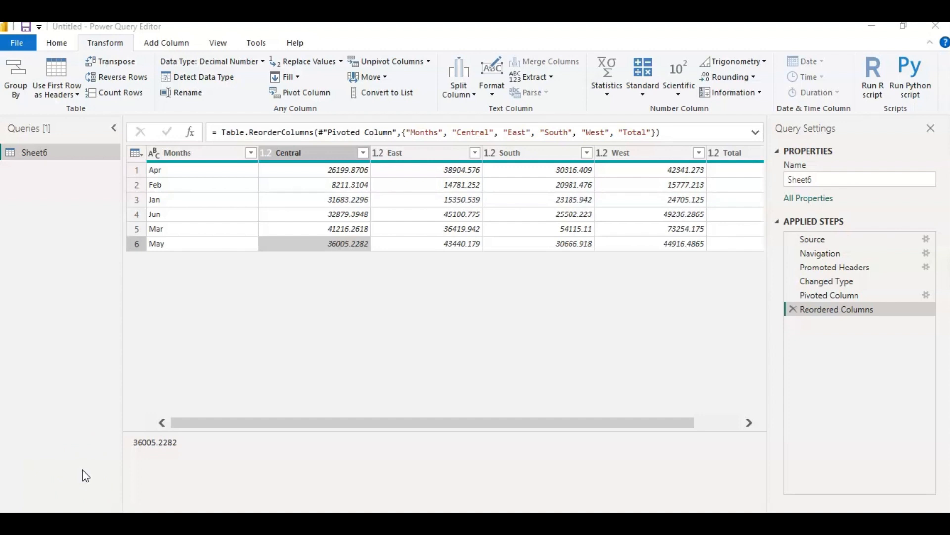
Step: In Power Query Editor, unpivot only the selected Central, East, South, West and Total columns
{"action": "left_click", "coordinate": [321, 157]}
{"action": "left_click", "coordinate": [395, 153], "text": "ctrl"}
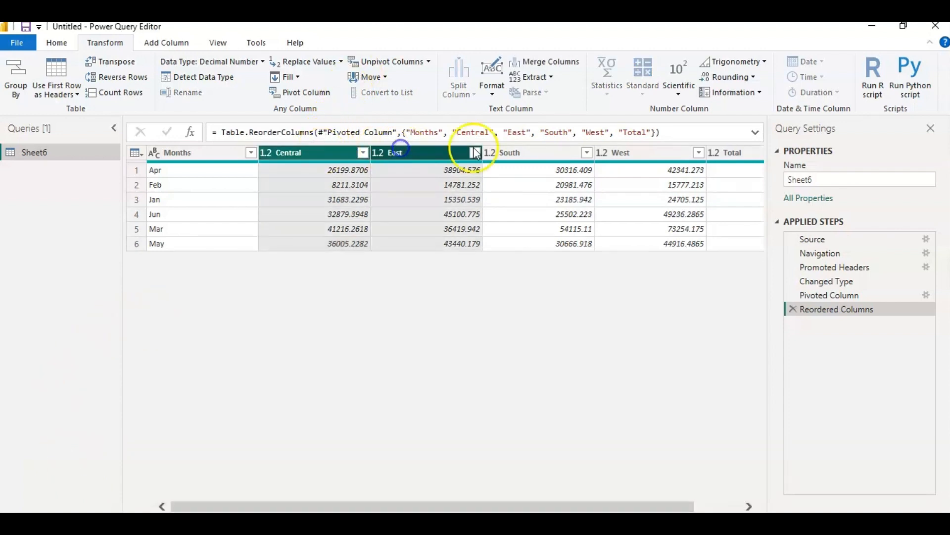
{"action": "left_click", "coordinate": [508, 149], "text": "ctrl"}
{"action": "left_click", "coordinate": [634, 150], "text": "ctrl"}
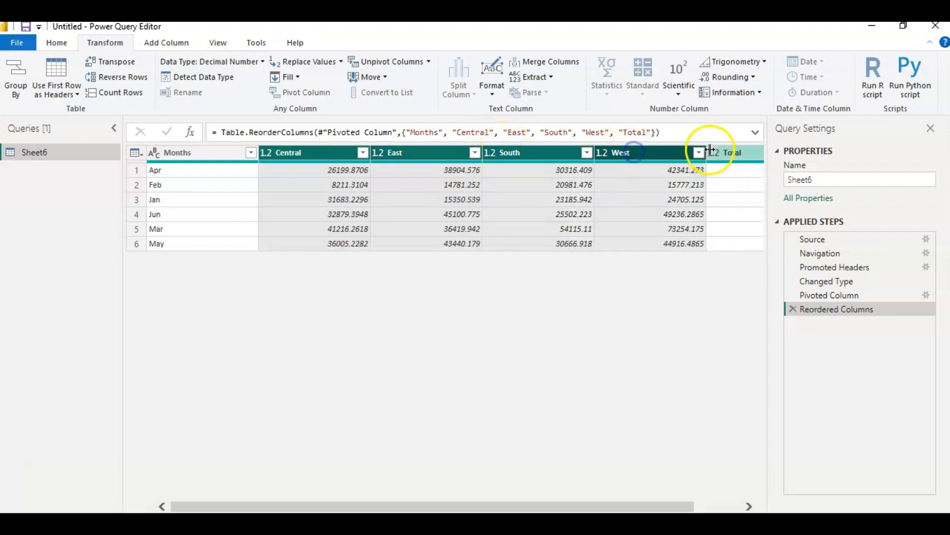
{"action": "left_click", "coordinate": [728, 154], "text": "ctrl"}
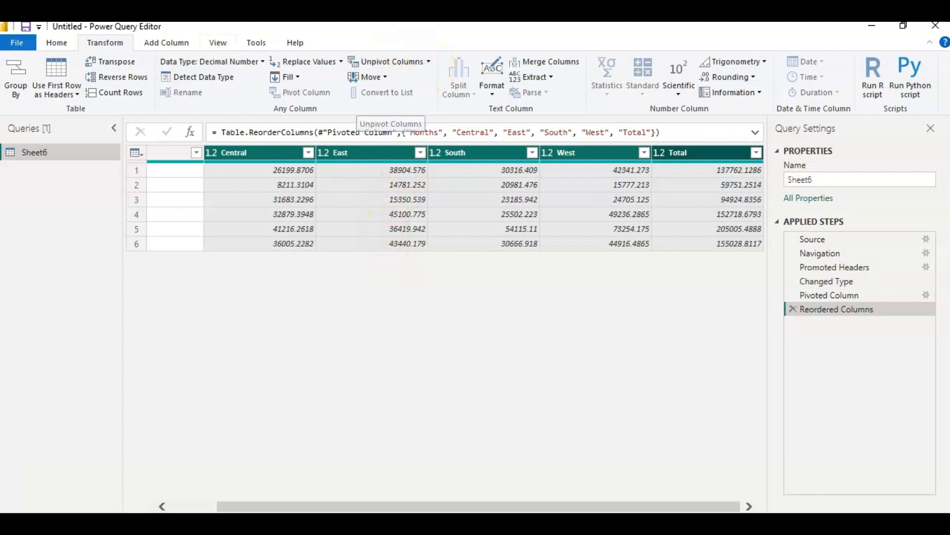
{"action": "left_click", "coordinate": [429, 61]}
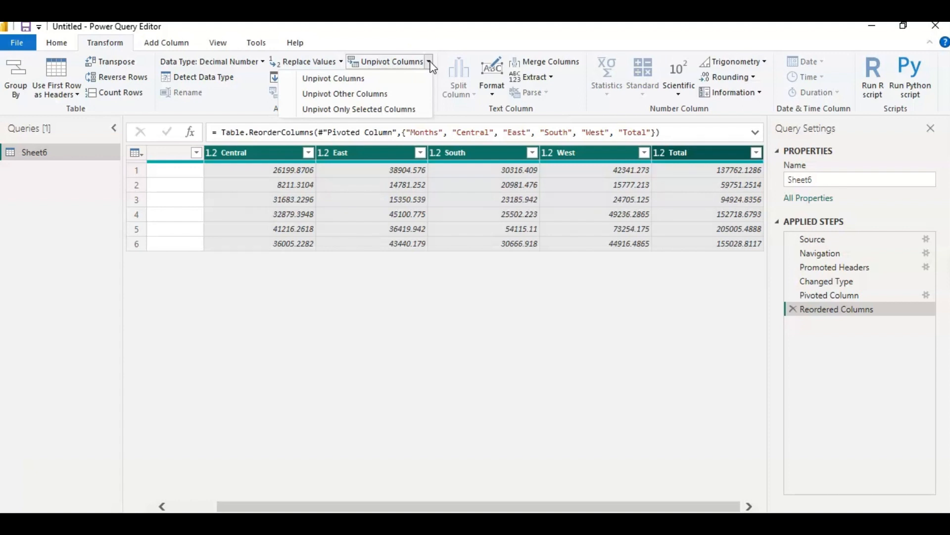
{"action": "left_click", "coordinate": [405, 109]}
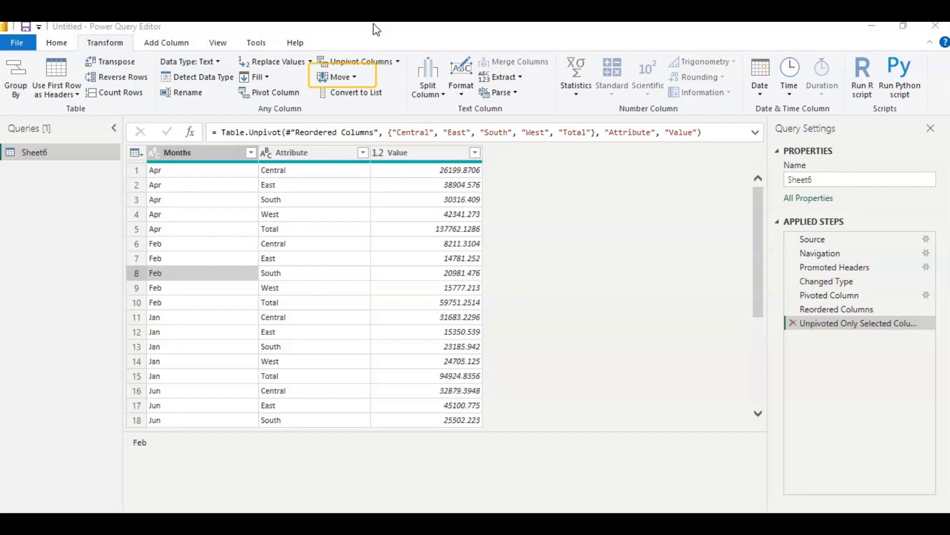
Step: Move the Months column to the end of the table, and shift it one position back to the left
{"action": "left_click", "coordinate": [354, 78]}
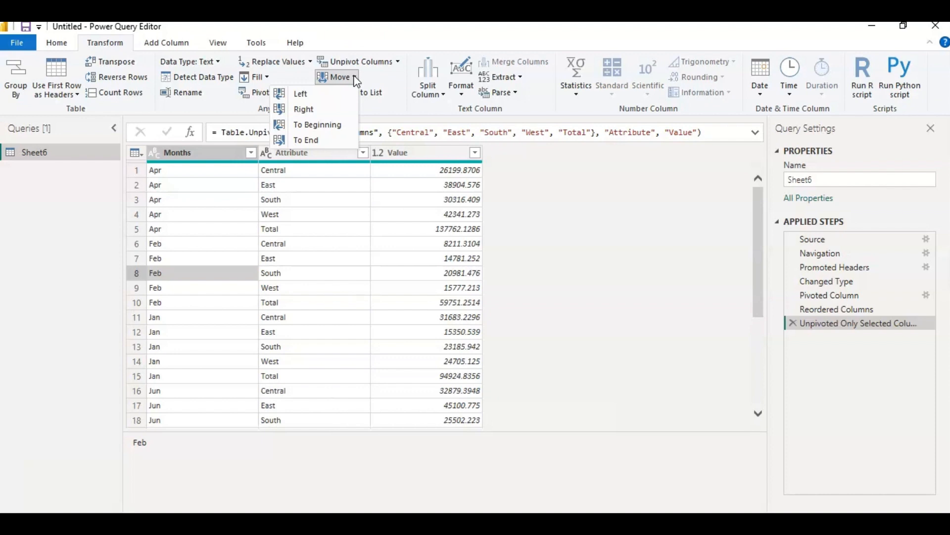
{"action": "left_click", "coordinate": [492, 191]}
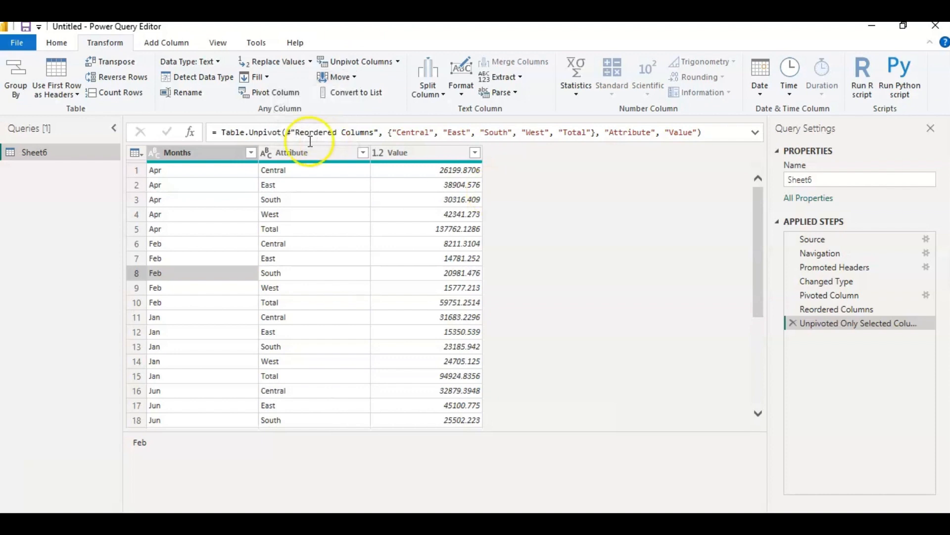
{"action": "left_click", "coordinate": [229, 153]}
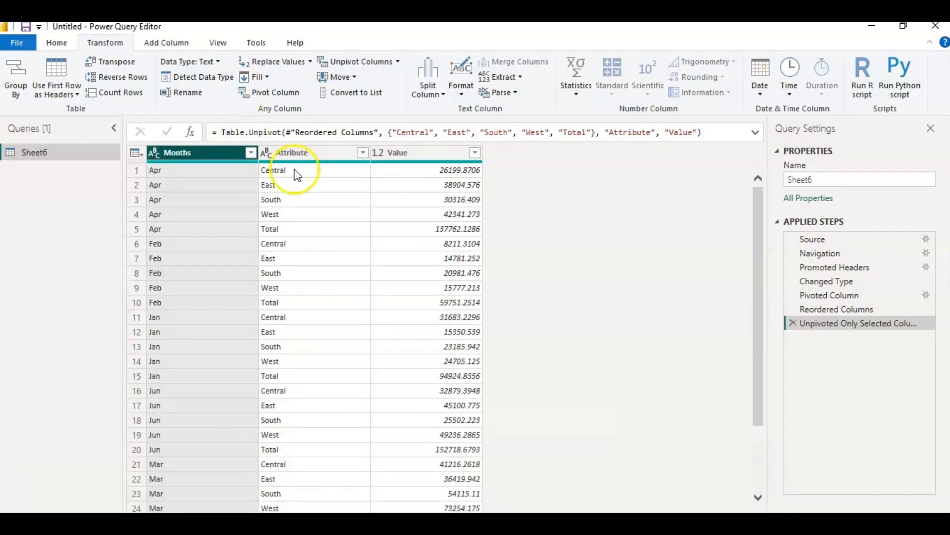
{"action": "left_click", "coordinate": [353, 77]}
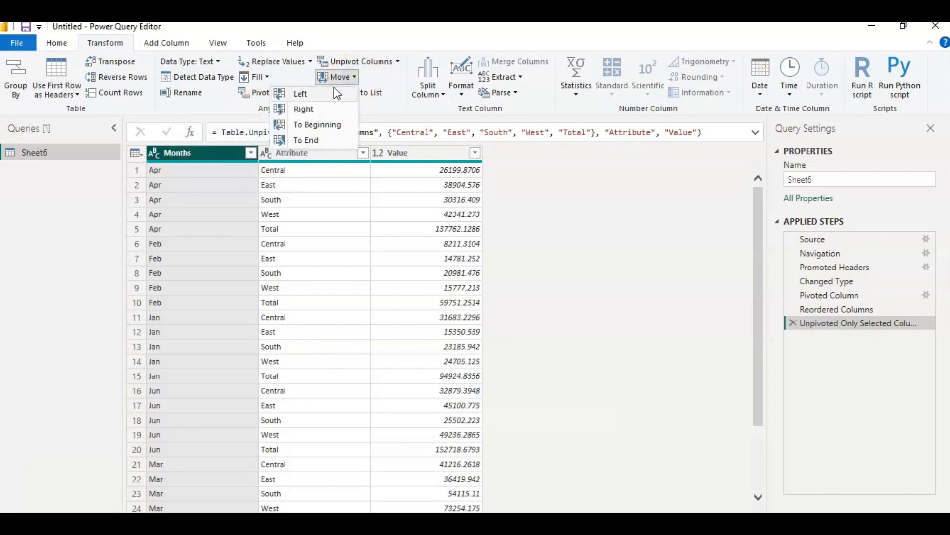
{"action": "left_click", "coordinate": [327, 139]}
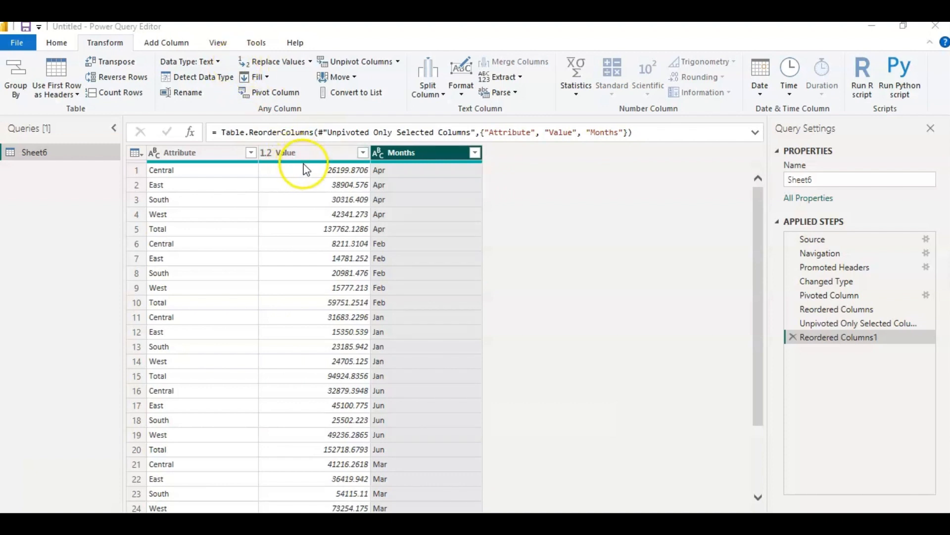
{"action": "left_click", "coordinate": [355, 77]}
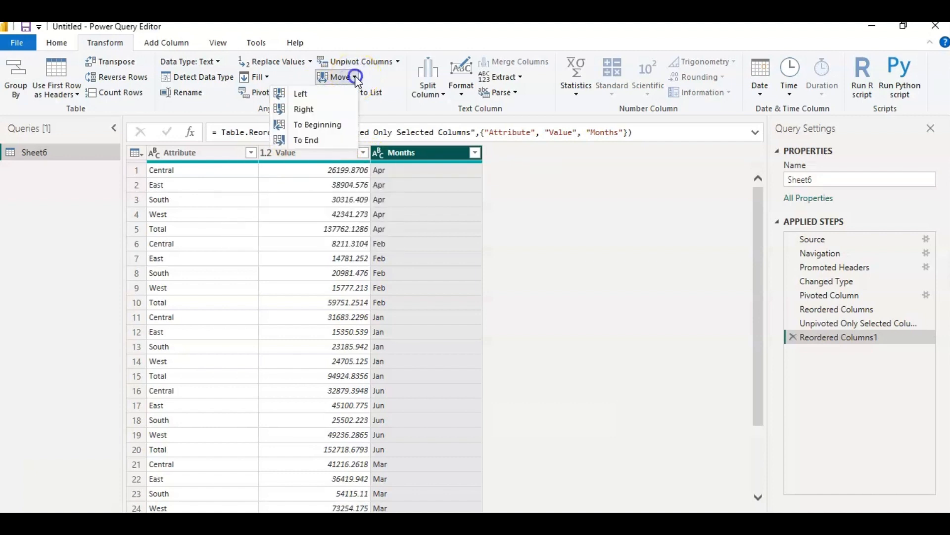
{"action": "left_click", "coordinate": [321, 98]}
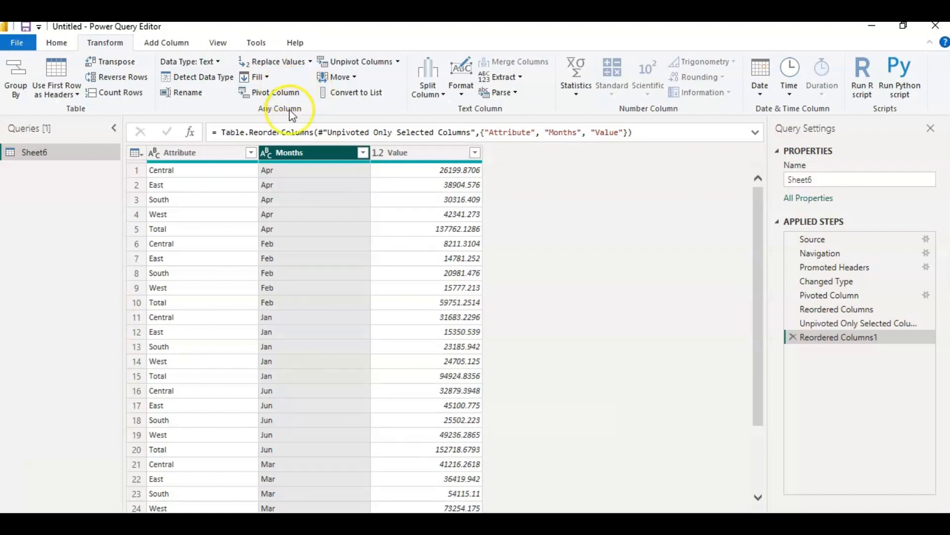
Step: Move the Months and Value columns together to the beginning of the table
{"action": "left_click", "coordinate": [310, 154]}
{"action": "left_click", "coordinate": [393, 153], "text": "ctrl"}
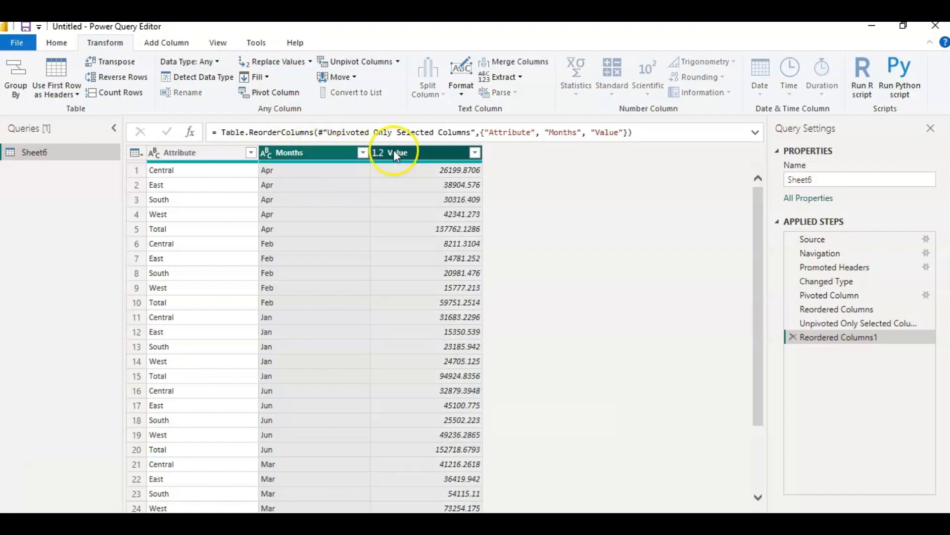
{"action": "left_click", "coordinate": [357, 76]}
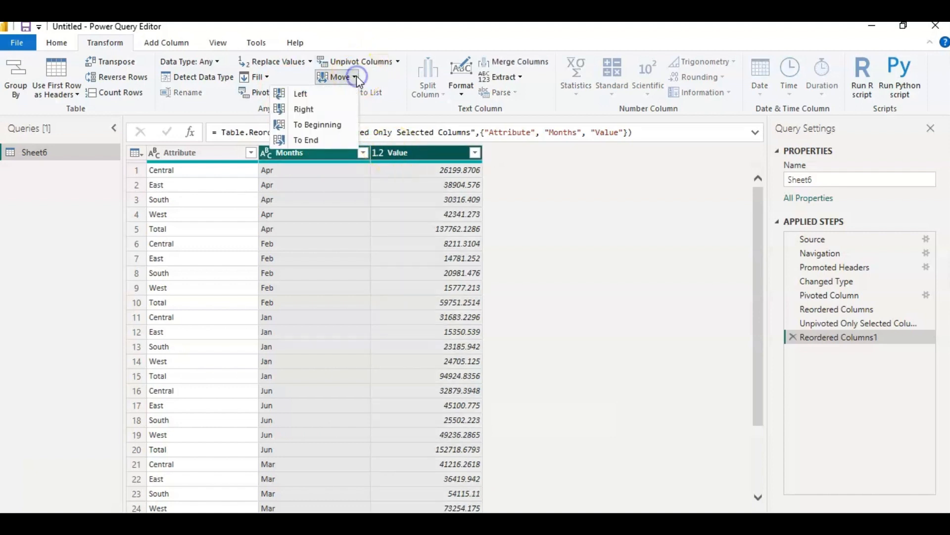
{"action": "left_click", "coordinate": [335, 124]}
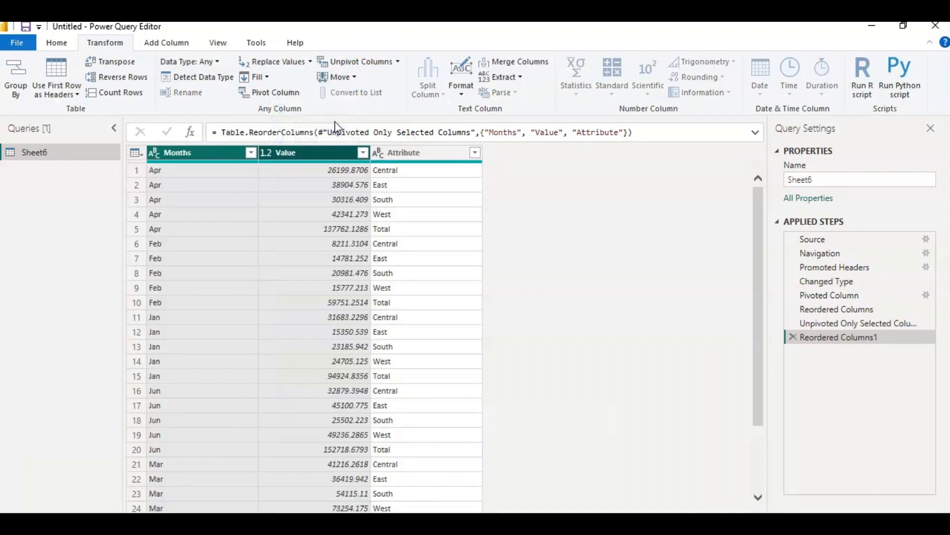
Step: Select the whole Months column
{"action": "left_click", "coordinate": [317, 273]}
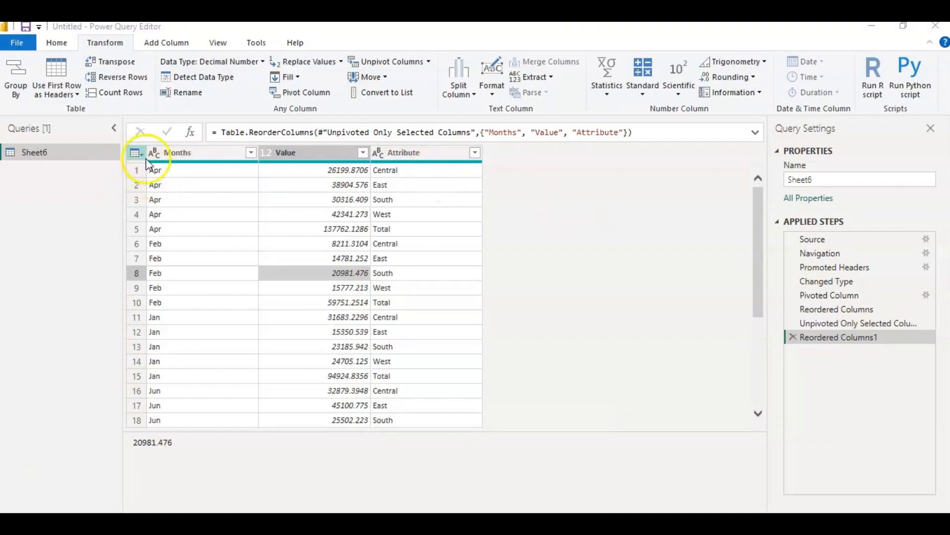
{"action": "left_click", "coordinate": [189, 154]}
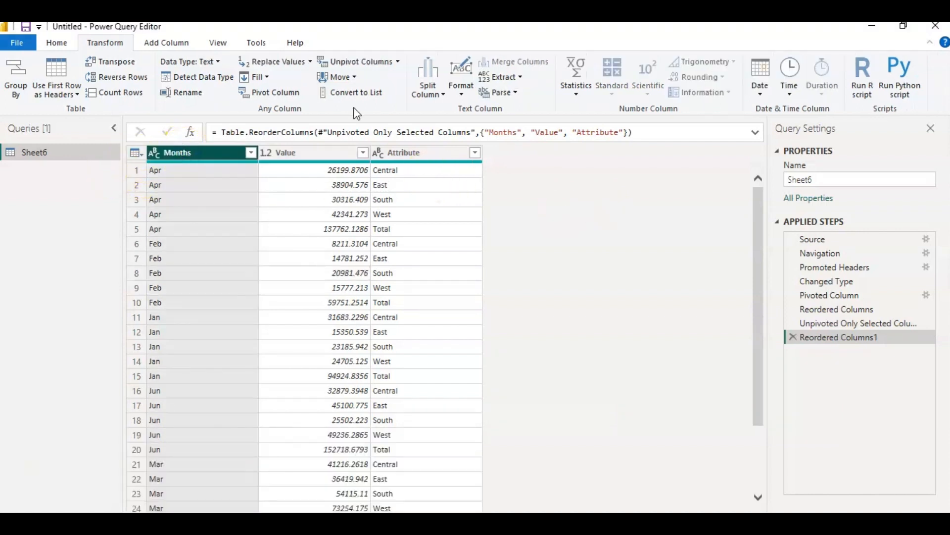